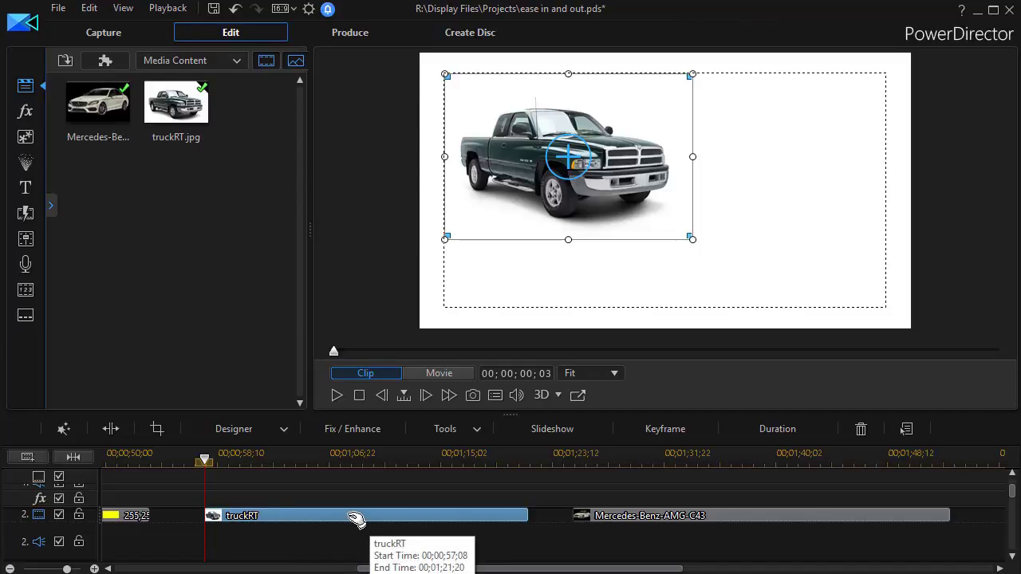
Step: Open the truckRT clip in PiP Designer and add a position keyframe at the clip's start, 00;00;00;00
{"action": "double_click", "coordinate": [354, 518]}
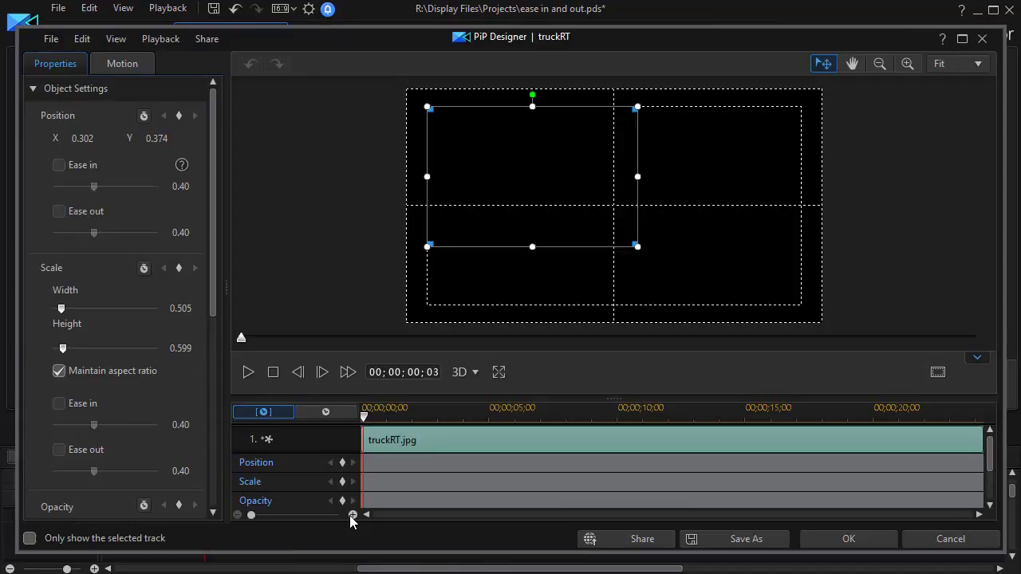
{"action": "left_click", "coordinate": [361, 415]}
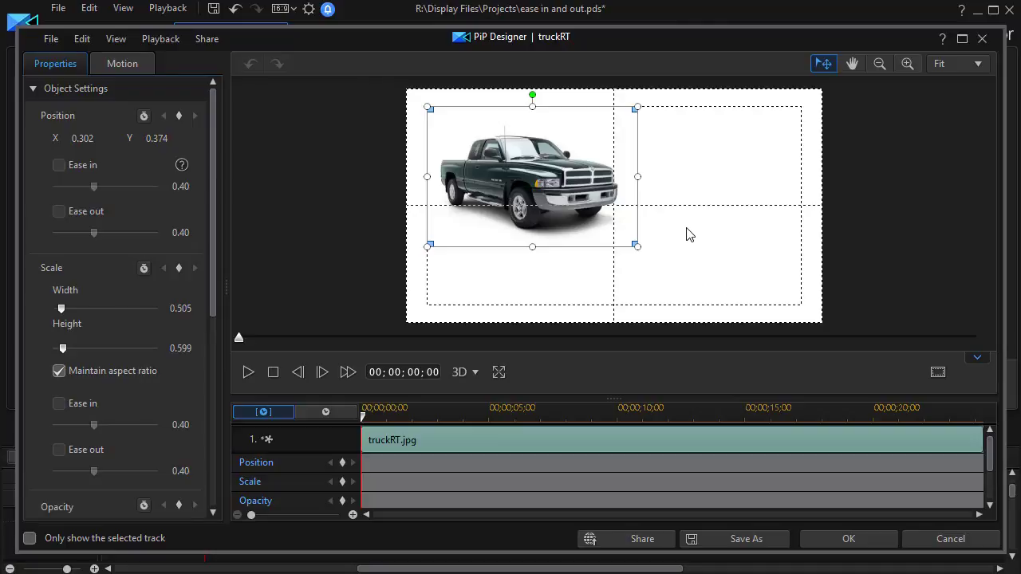
{"action": "left_click", "coordinate": [342, 463]}
Step: Add a position keyframe at 00;00;06;00 and move the truck to the lower-right of the frame at X 0.698, Y 0.626
{"action": "left_click_drag", "start_coordinate": [365, 418], "coordinate": [515, 437]}
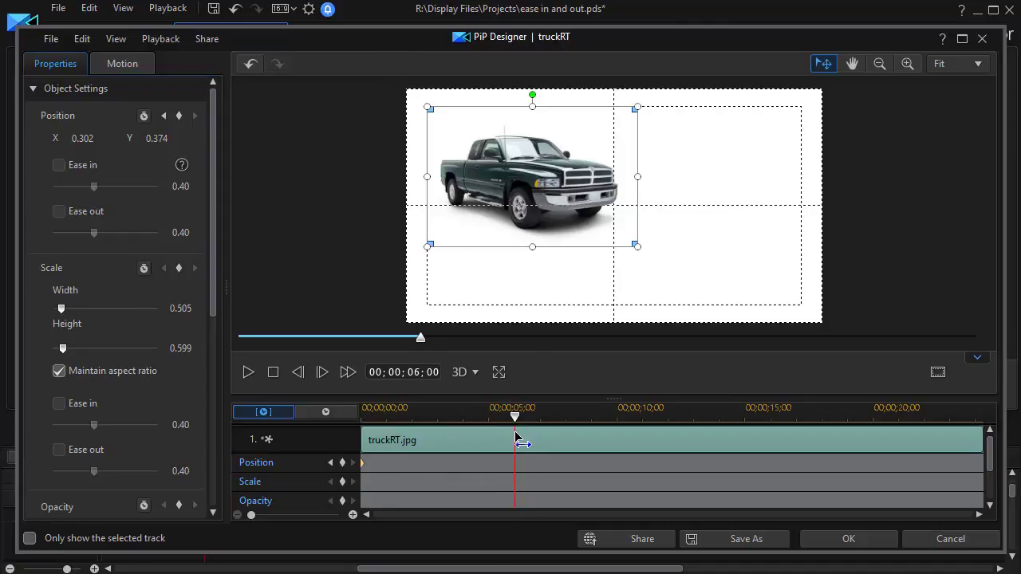
{"action": "left_click", "coordinate": [341, 464]}
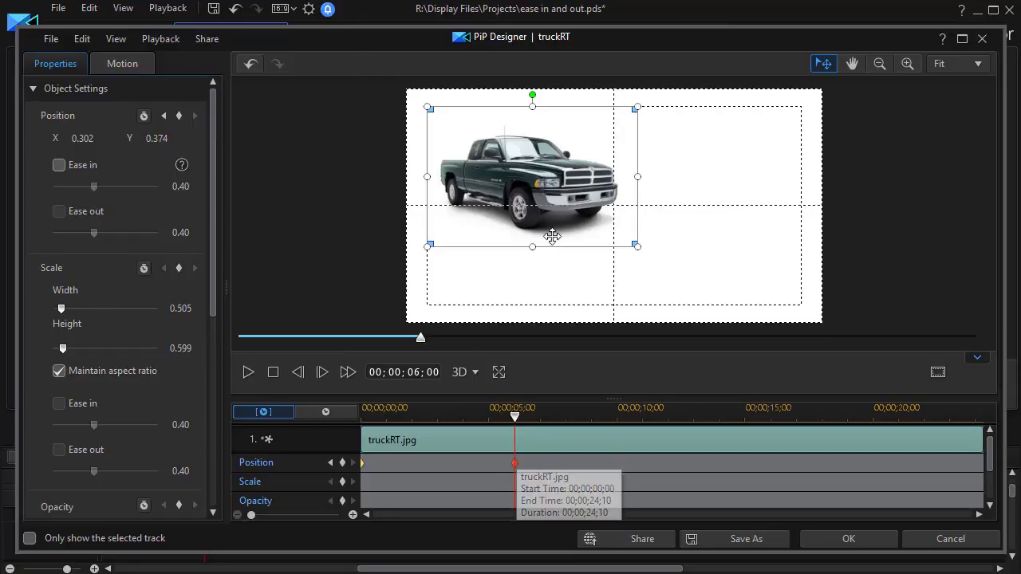
{"action": "left_click_drag", "start_coordinate": [525, 177], "coordinate": [691, 237]}
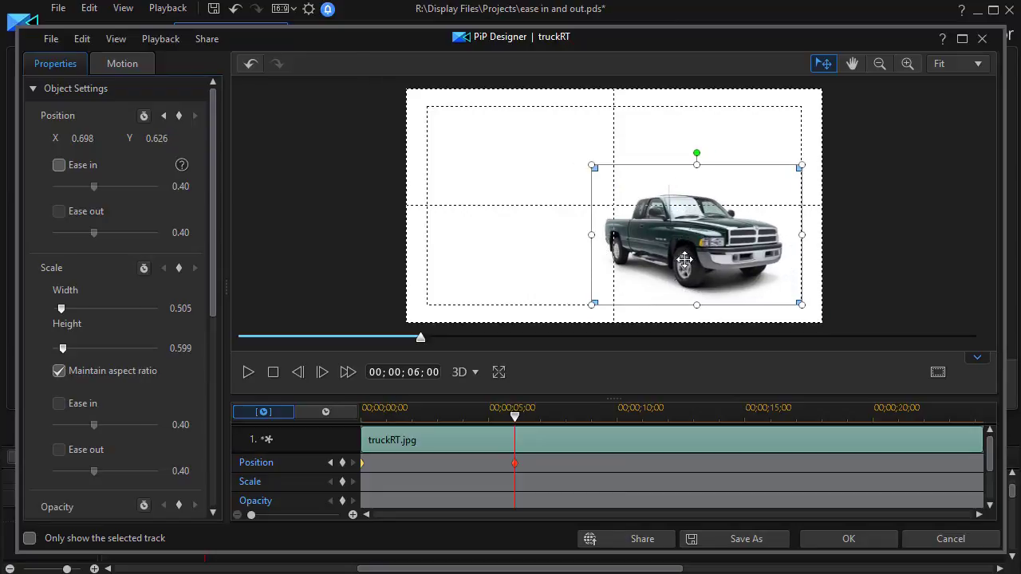
Step: Preview the truck's motion between the two position keyframes from the start of the clip
{"action": "left_click_drag", "start_coordinate": [517, 422], "coordinate": [346, 426]}
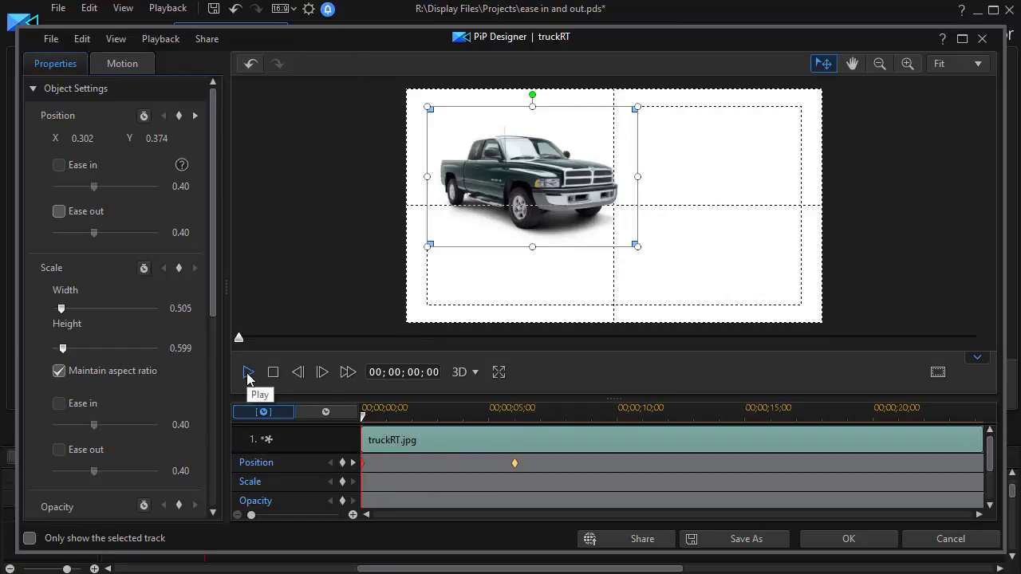
{"action": "left_click", "coordinate": [248, 373]}
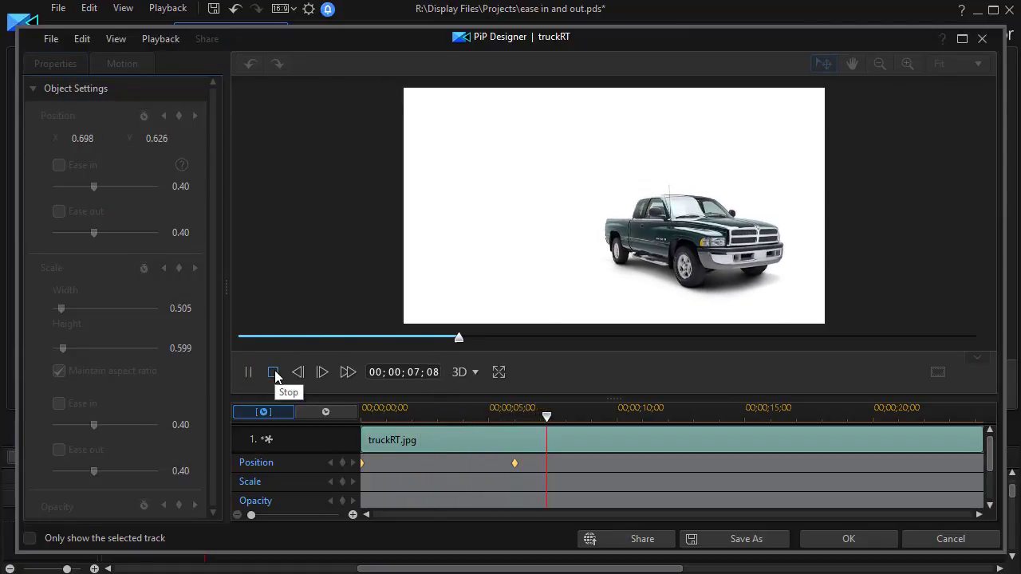
{"action": "left_click", "coordinate": [274, 373]}
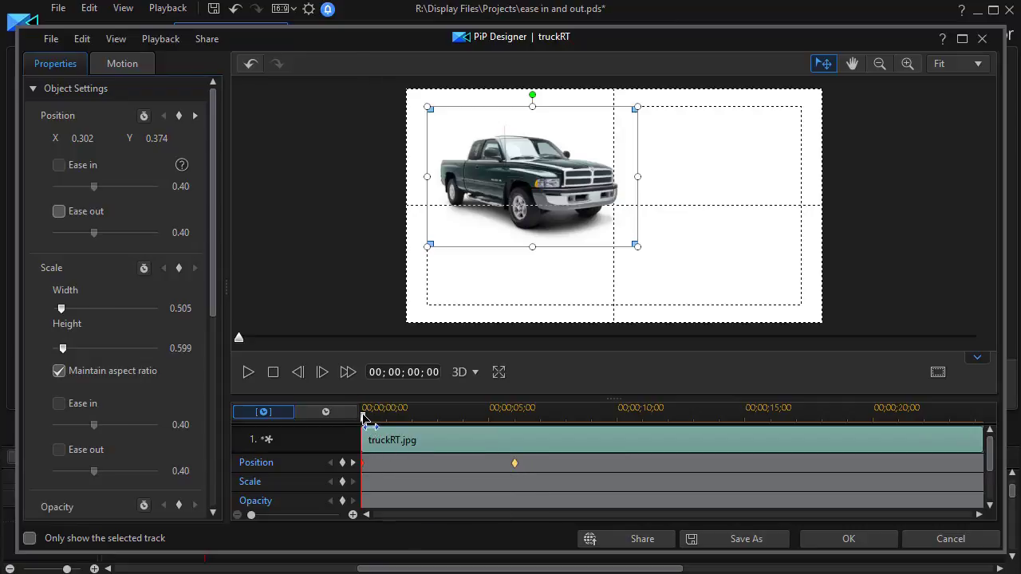
Step: Add a position keyframe at 00;00;00;12 and shift the truck back horizontally to X 0.302
{"action": "left_click_drag", "start_coordinate": [363, 418], "coordinate": [373, 422]}
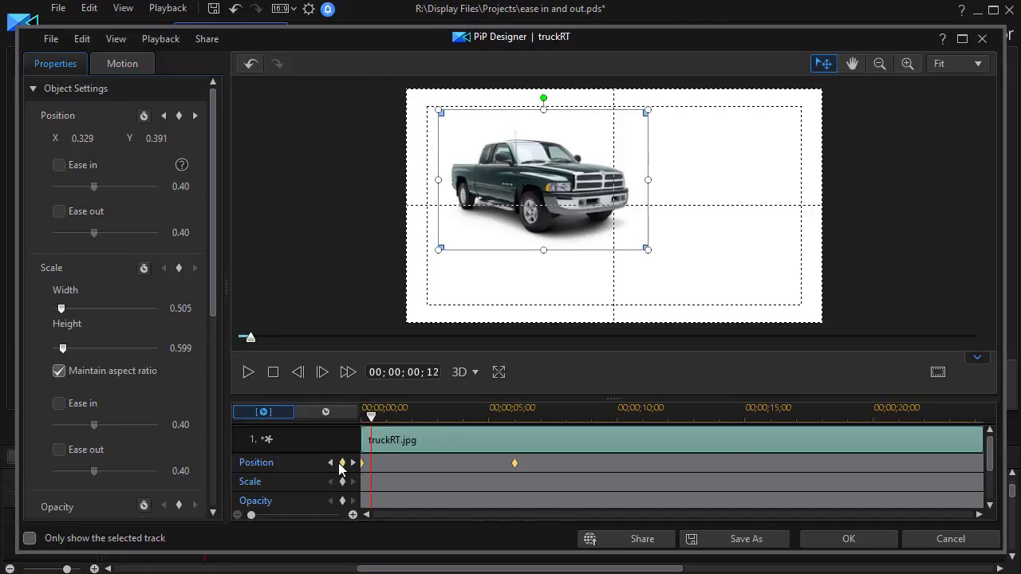
{"action": "left_click", "coordinate": [343, 466]}
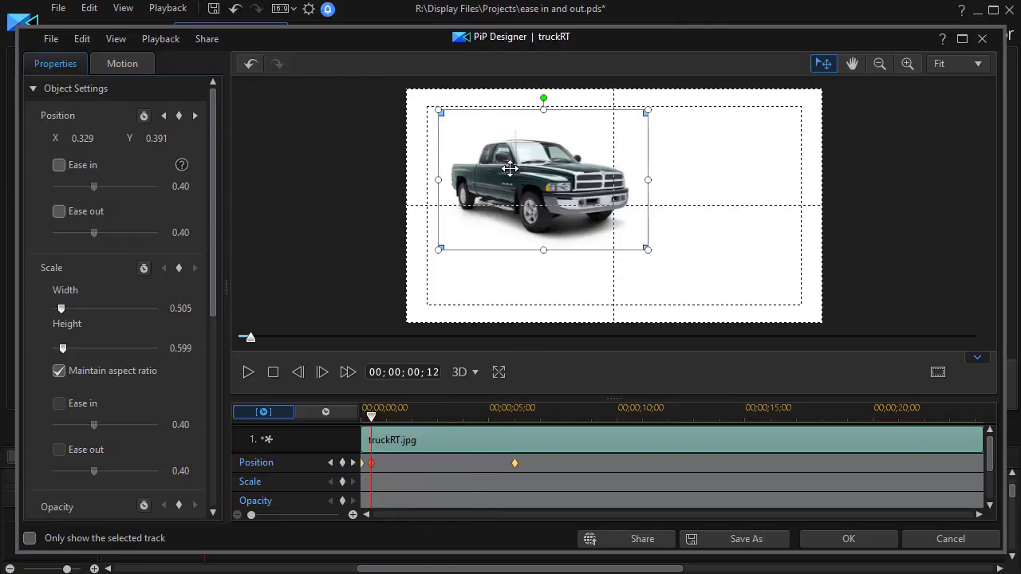
{"action": "left_click_drag", "start_coordinate": [514, 168], "coordinate": [503, 168]}
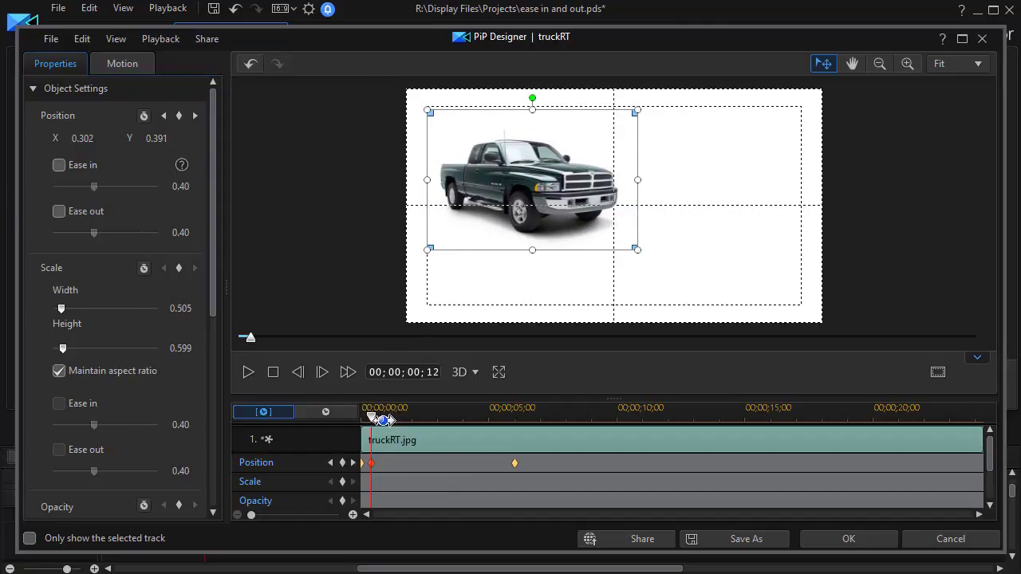
Step: Add position keyframes at 00;00;00;22 and 00;00;01;10, pulling the truck back to X 0.320, Y 0.402 and X 0.331, Y 0.407
{"action": "left_click_drag", "start_coordinate": [372, 418], "coordinate": [379, 424]}
{"action": "left_click", "coordinate": [342, 463]}
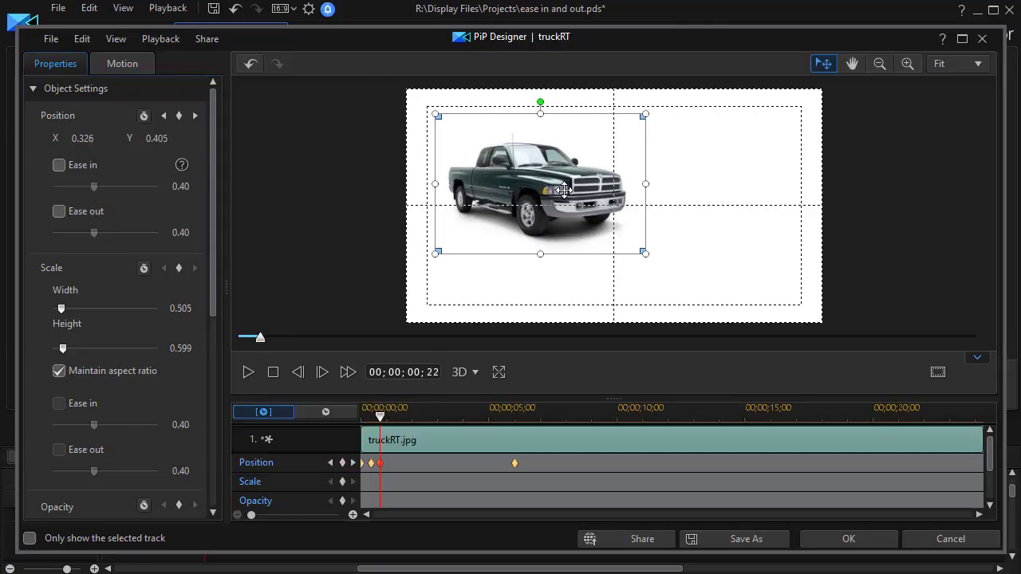
{"action": "left_click_drag", "start_coordinate": [565, 190], "coordinate": [562, 189]}
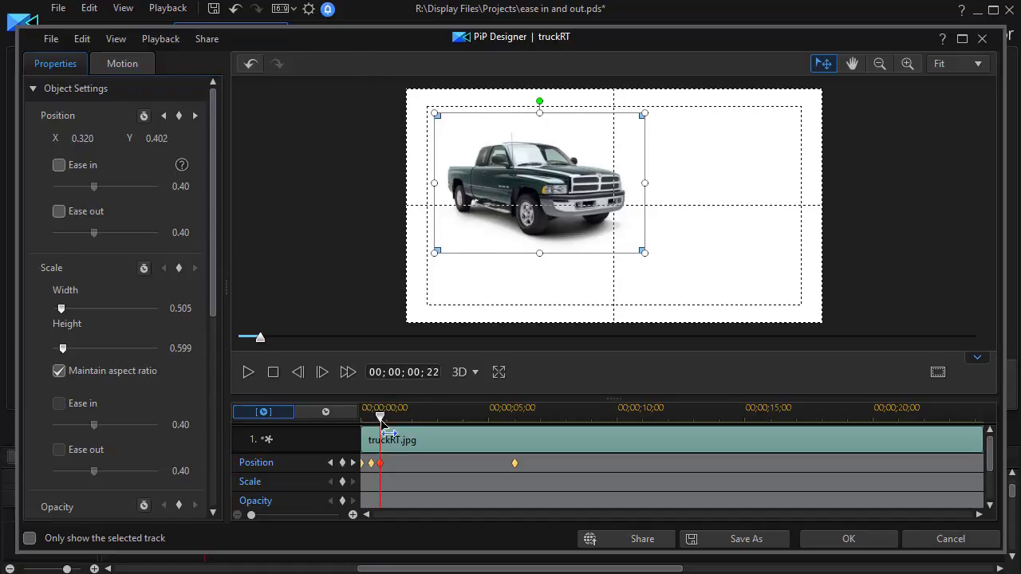
{"action": "mouse_move", "coordinate": [380, 421]}
{"action": "left_mouse_down"}
{"action": "mouse_move", "coordinate": [389, 431]}
{"action": "mouse_move", "coordinate": [396, 422]}
{"action": "left_mouse_up"}
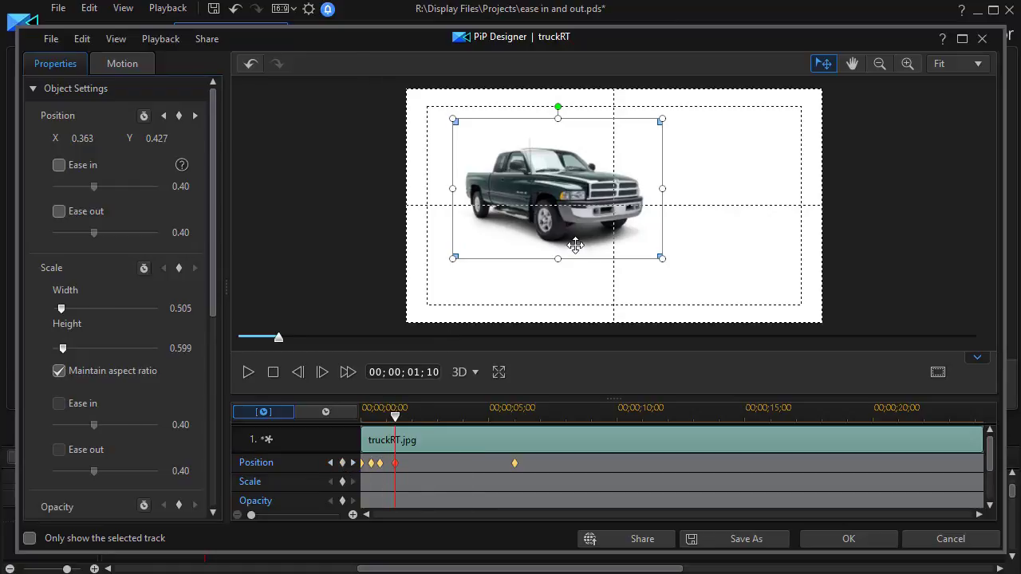
{"action": "left_click_drag", "start_coordinate": [555, 214], "coordinate": [542, 209]}
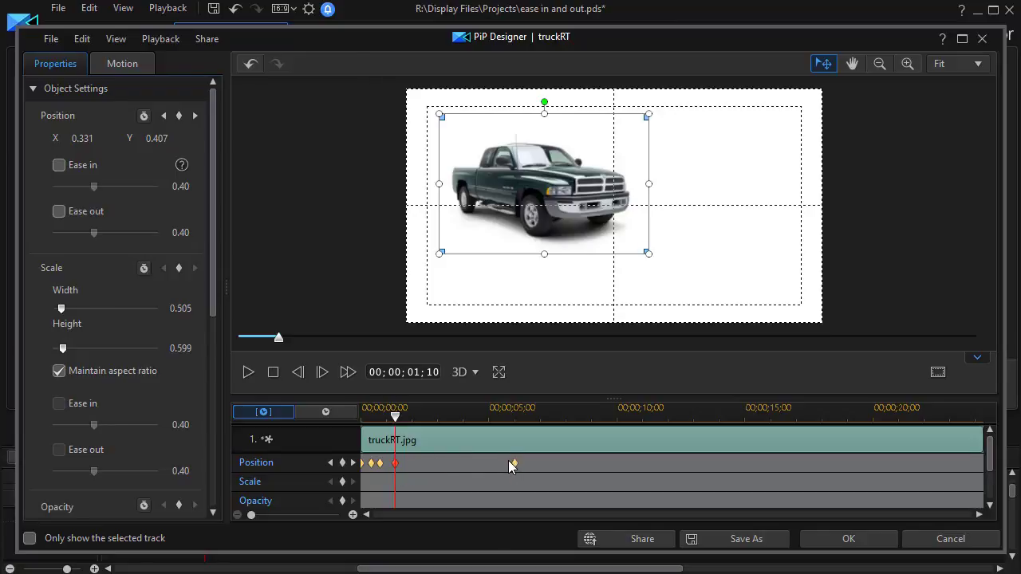
Step: Play the clip from the start to check the gradual acceleration made by the extra position keyframes
{"action": "left_click_drag", "start_coordinate": [395, 414], "coordinate": [327, 426]}
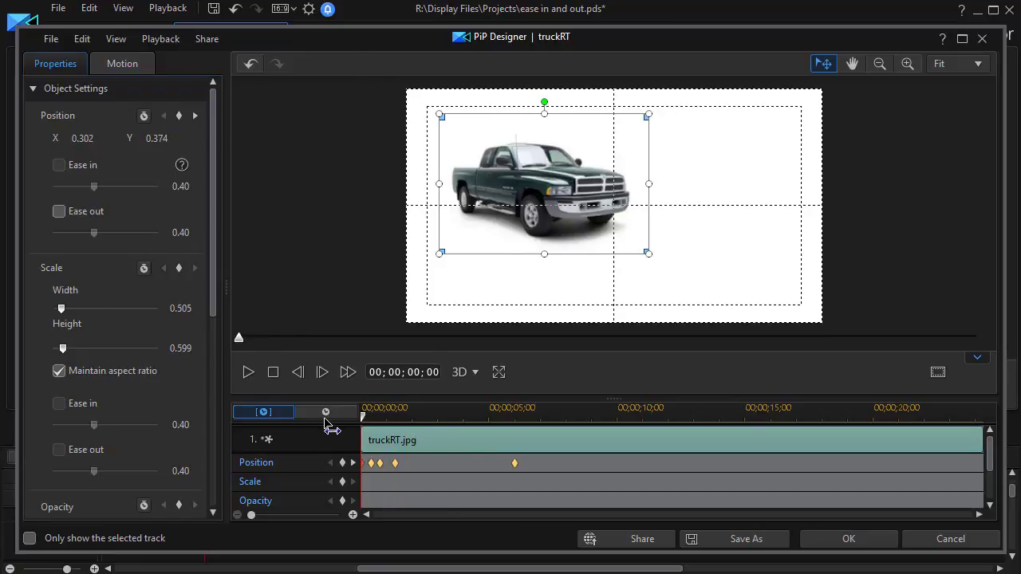
{"action": "left_click", "coordinate": [248, 372]}
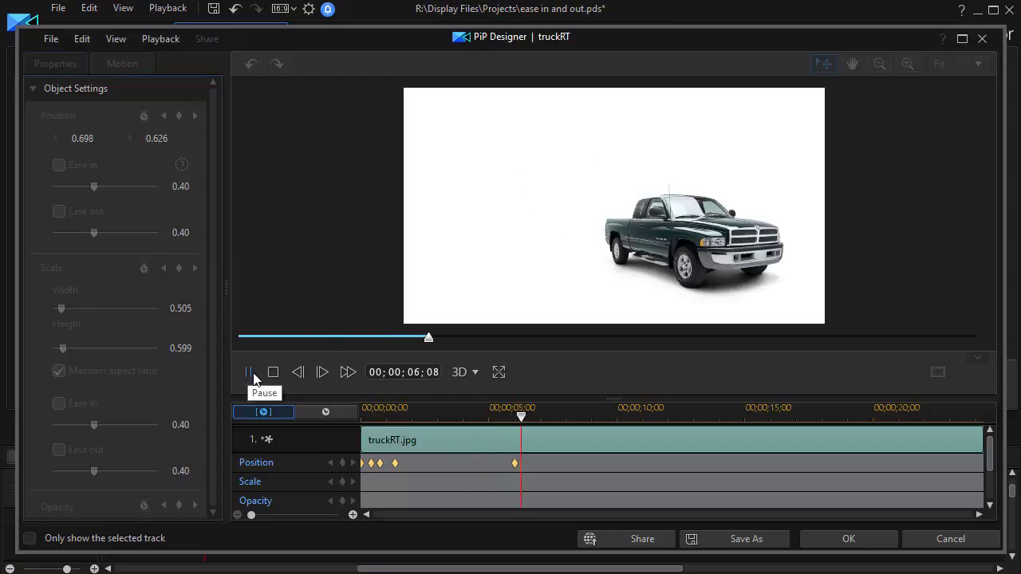
{"action": "left_click", "coordinate": [273, 373]}
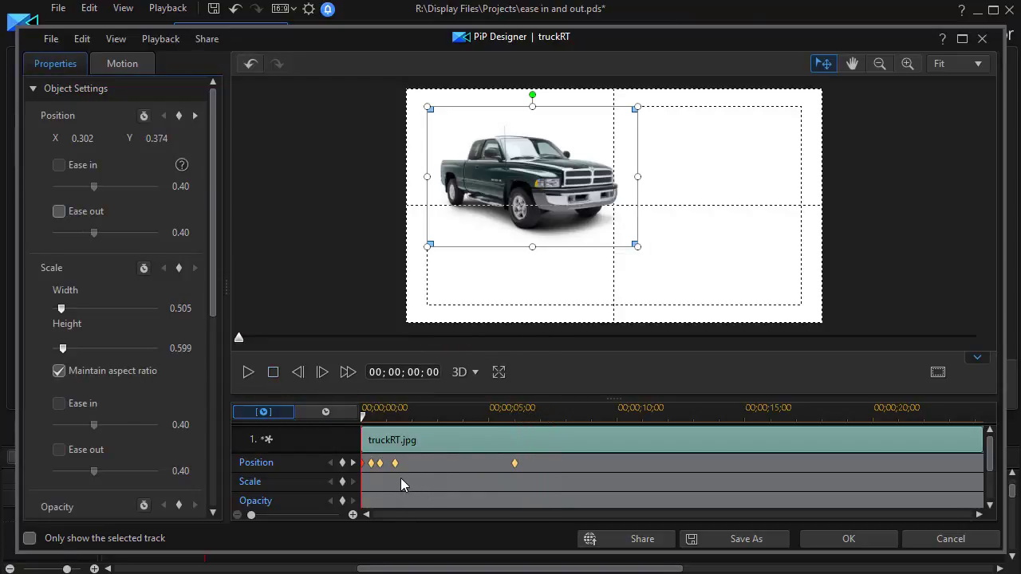
Step: Undo the extra position keyframes so only those at the start and at 00;00;06;00 are left
{"action": "key", "text": "ctrl+z"}
{"action": "key", "text": "ctrl+z"}
{"action": "key", "text": "ctrl+z"}
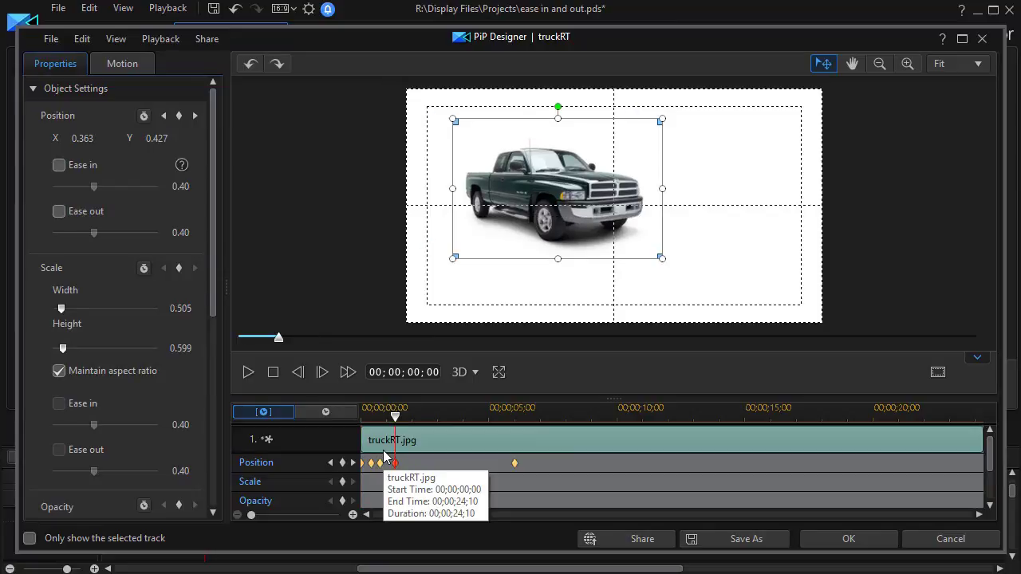
{"action": "key", "text": "ctrl+z"}
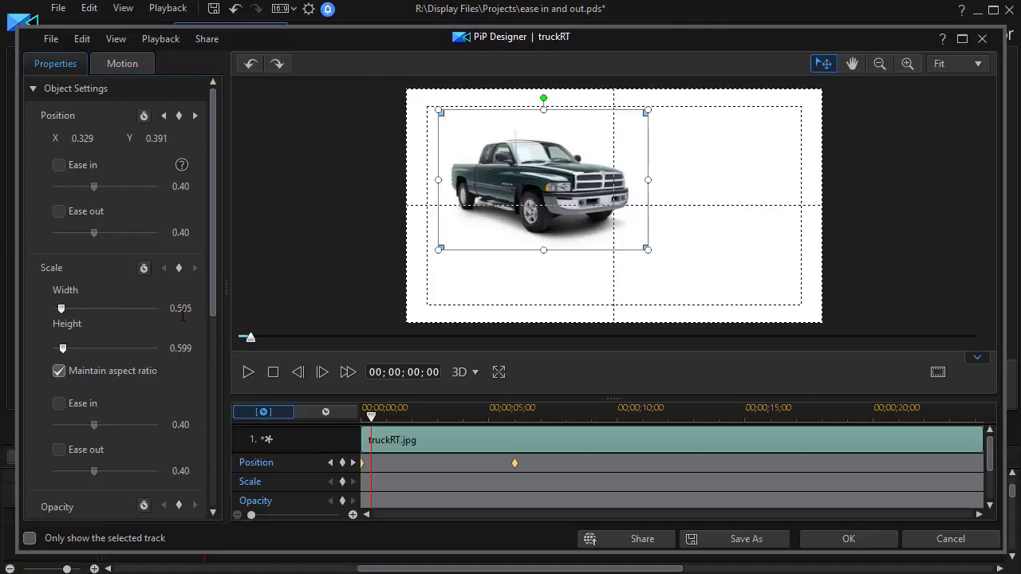
Step: Enable Ease out on the truck's first position keyframe and preview the motion
{"action": "left_click", "coordinate": [332, 464]}
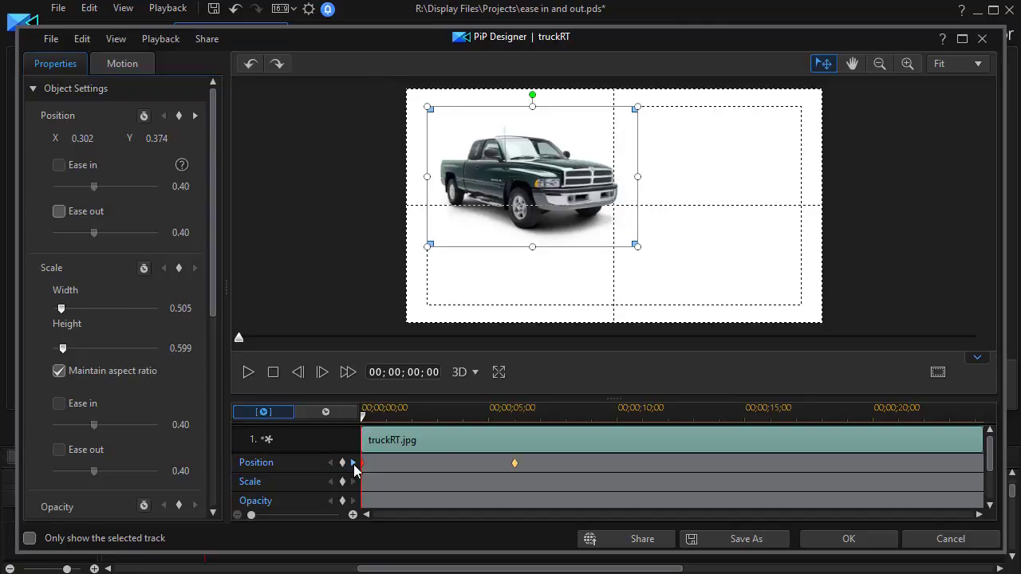
{"action": "left_click", "coordinate": [353, 463]}
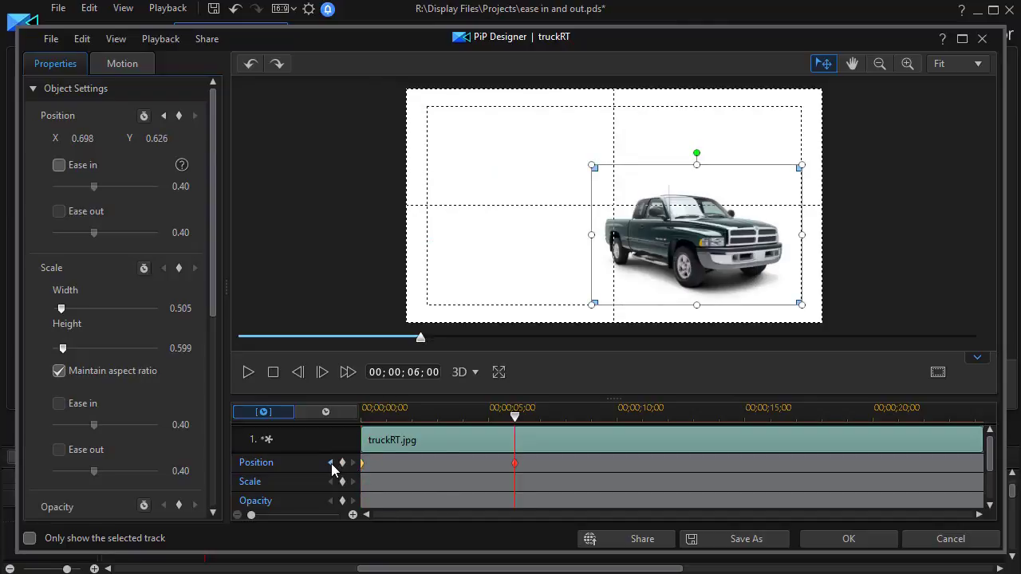
{"action": "left_click", "coordinate": [331, 464]}
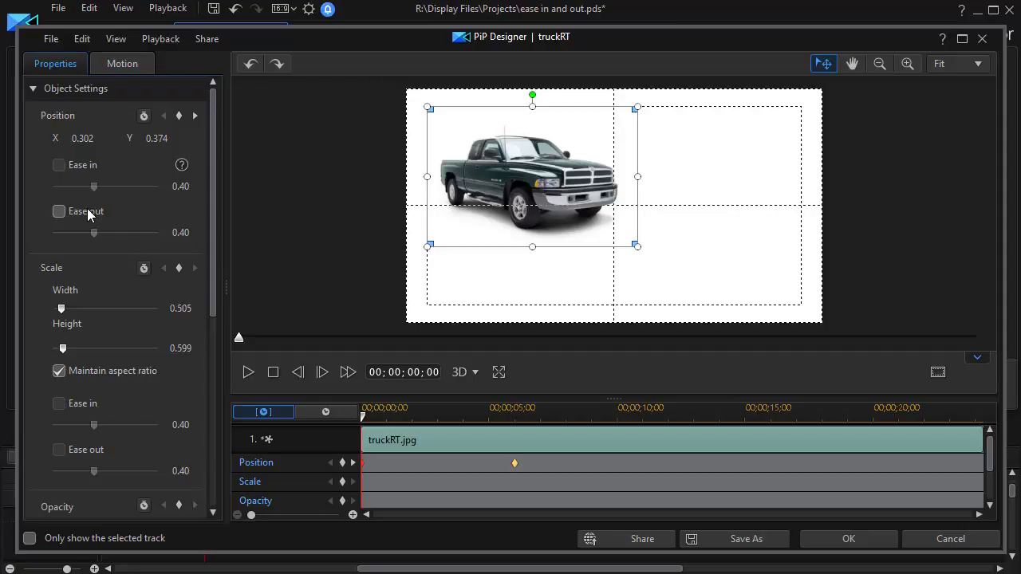
{"action": "left_click", "coordinate": [61, 214]}
{"action": "left_click", "coordinate": [248, 373]}
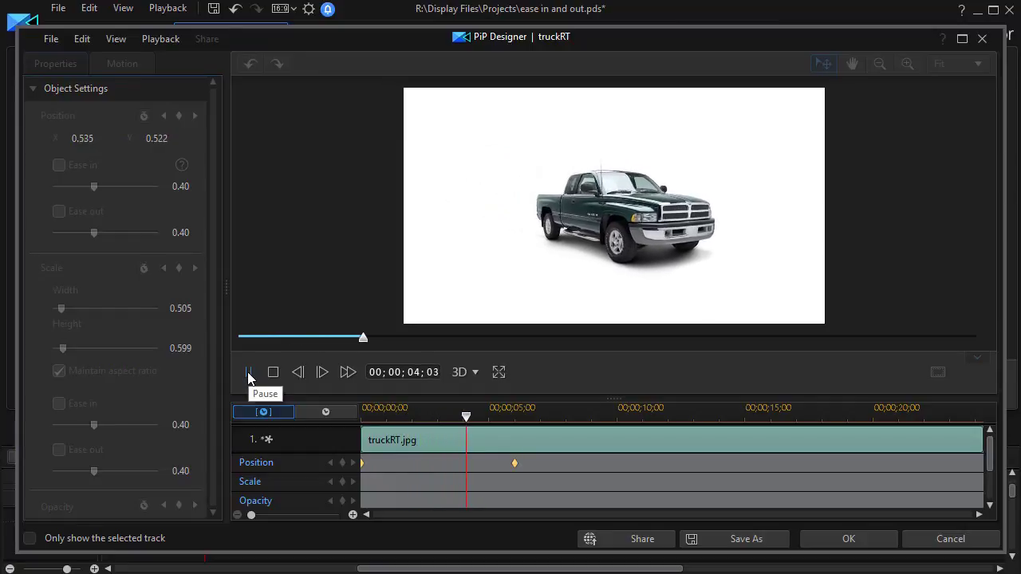
{"action": "left_click", "coordinate": [272, 373]}
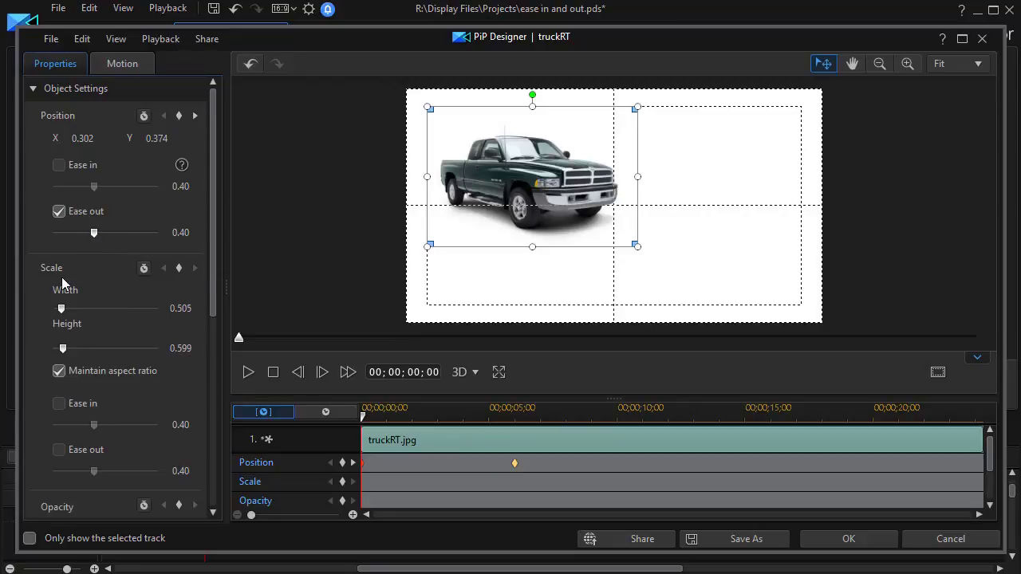
Step: Raise the first position keyframe's Ease out amount to 1.00 and preview the motion again
{"action": "left_click_drag", "start_coordinate": [93, 234], "coordinate": [176, 236]}
{"action": "left_click", "coordinate": [248, 375]}
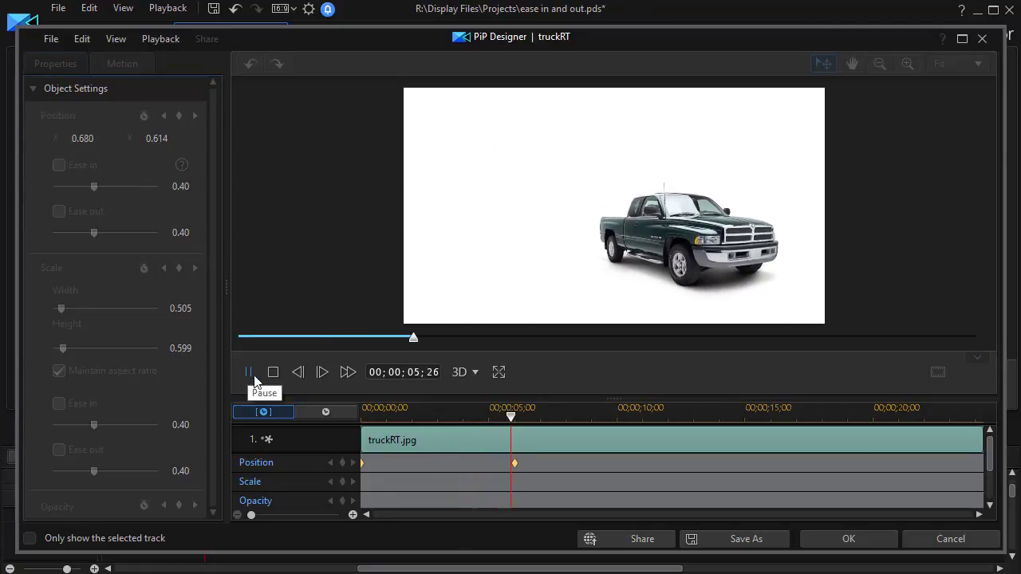
{"action": "left_click", "coordinate": [273, 373]}
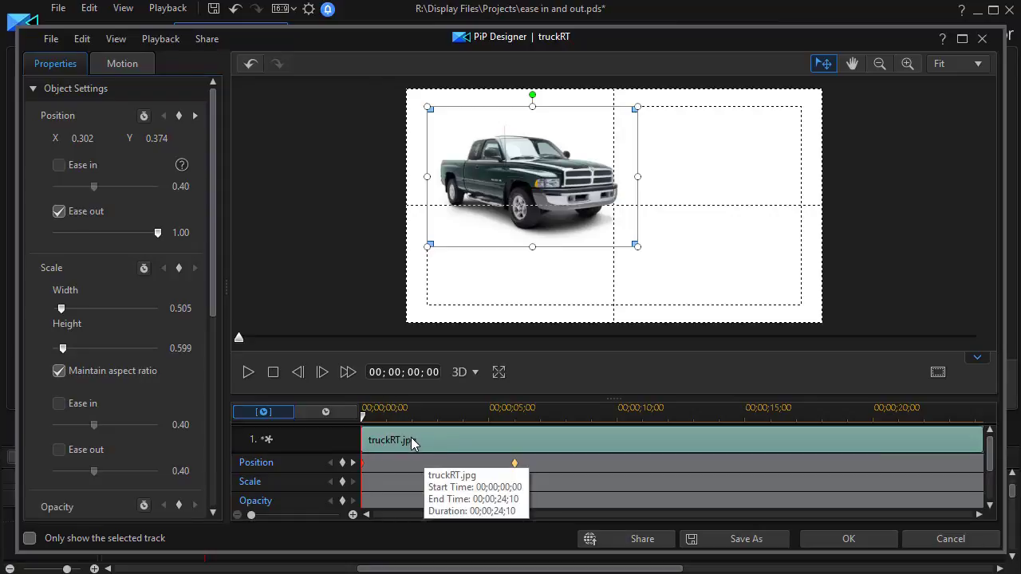
Step: Disable Ease out on the first position keyframe, enable Ease in on the one at 00;00;06;00, and preview the motion
{"action": "left_click", "coordinate": [58, 211]}
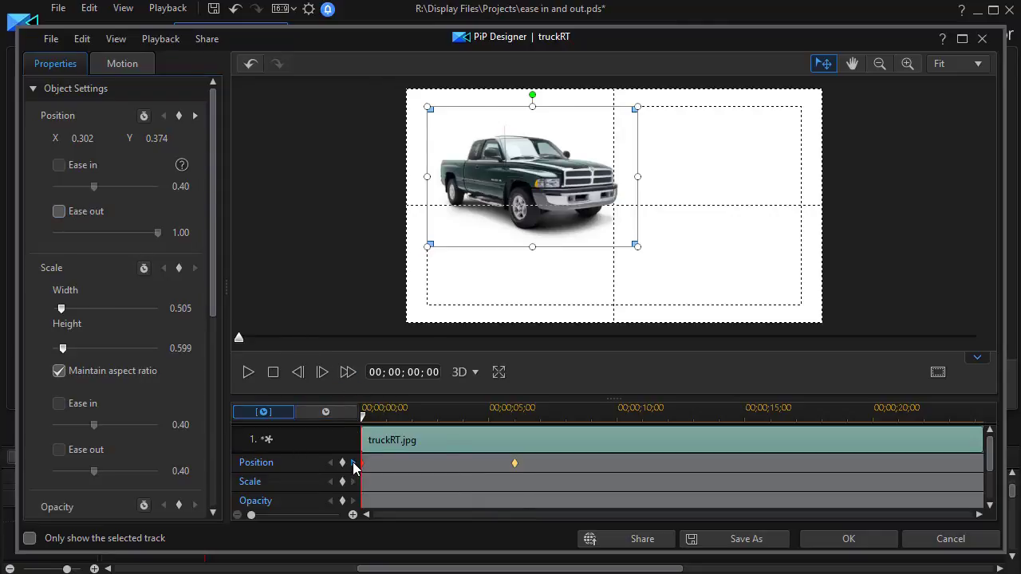
{"action": "left_click", "coordinate": [354, 464]}
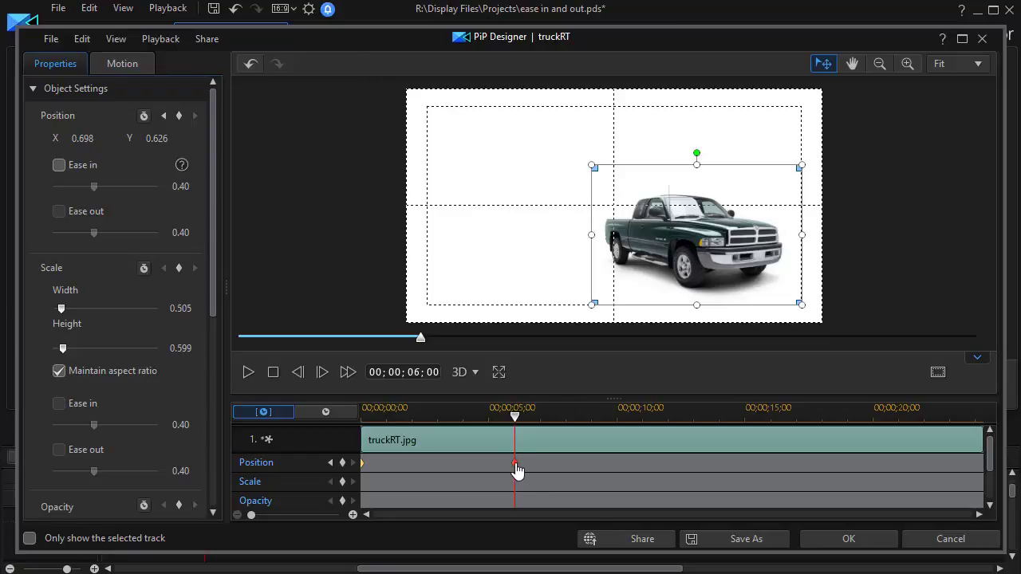
{"action": "left_click", "coordinate": [60, 166]}
{"action": "left_click", "coordinate": [236, 338]}
{"action": "left_click", "coordinate": [248, 371]}
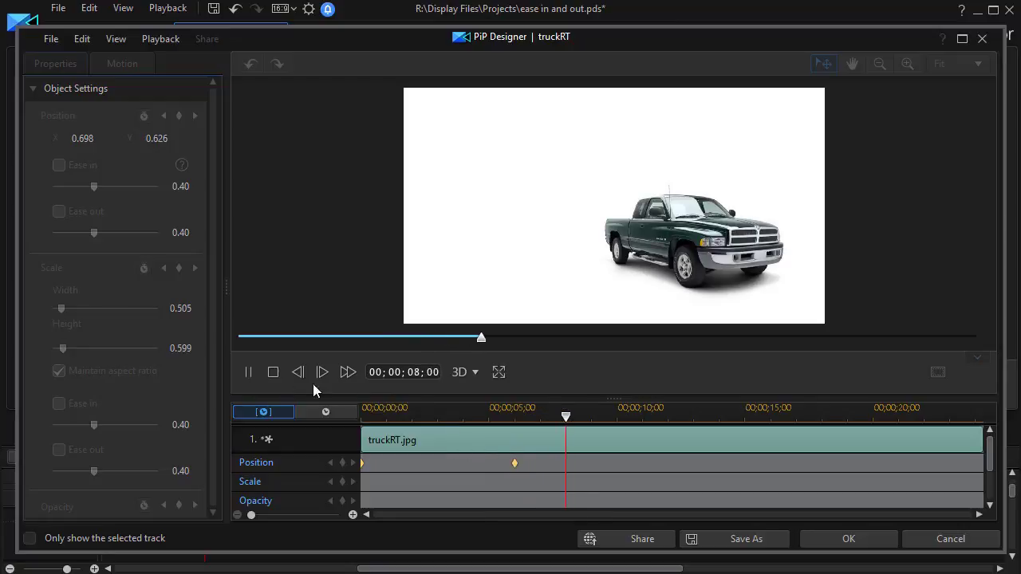
{"action": "left_click", "coordinate": [273, 373]}
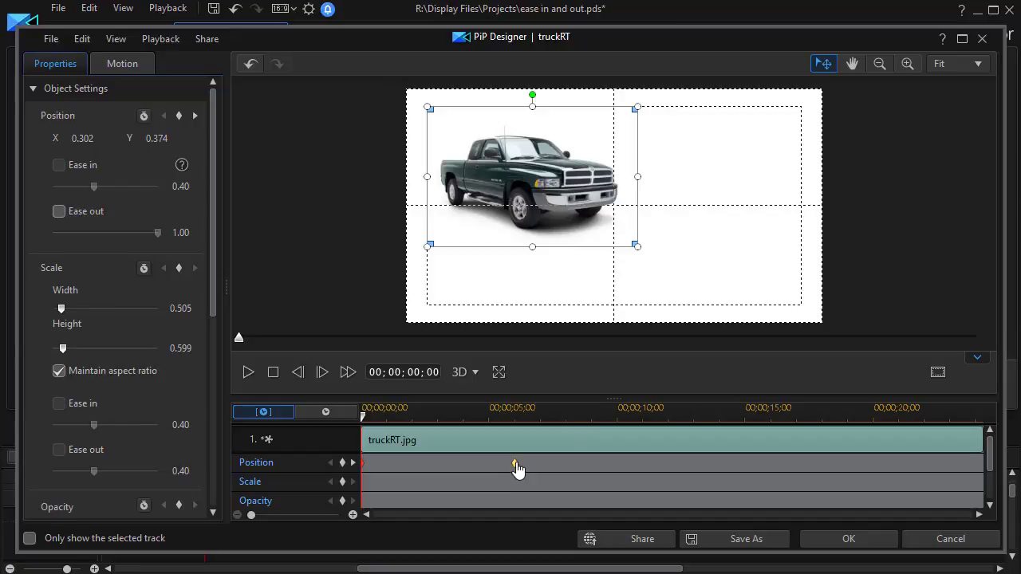
Step: Remove all of the truck's position keyframes and apply the changes to return to the main timeline
{"action": "right_click", "coordinate": [516, 465]}
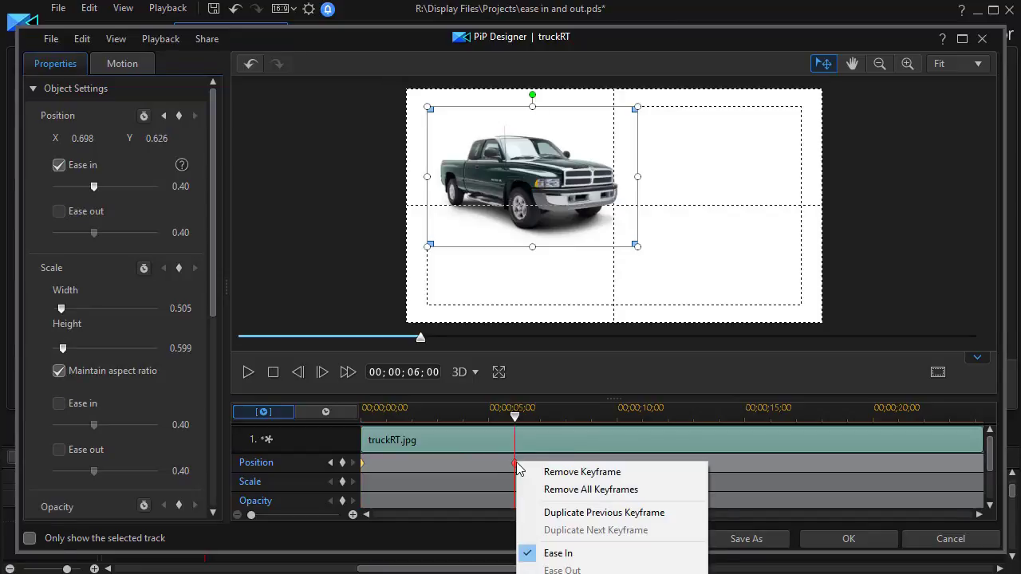
{"action": "left_click", "coordinate": [548, 487]}
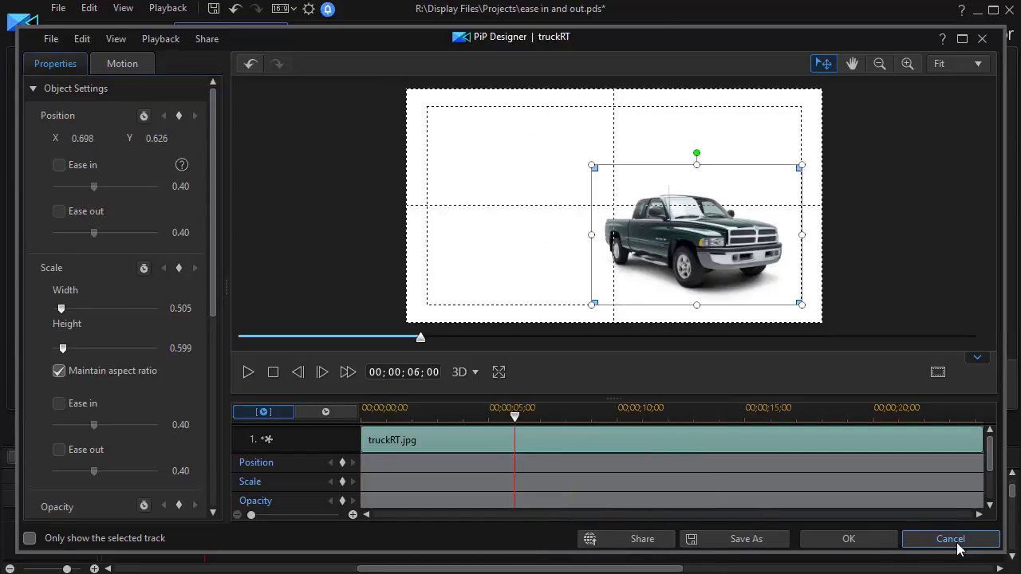
{"action": "left_click", "coordinate": [868, 544]}
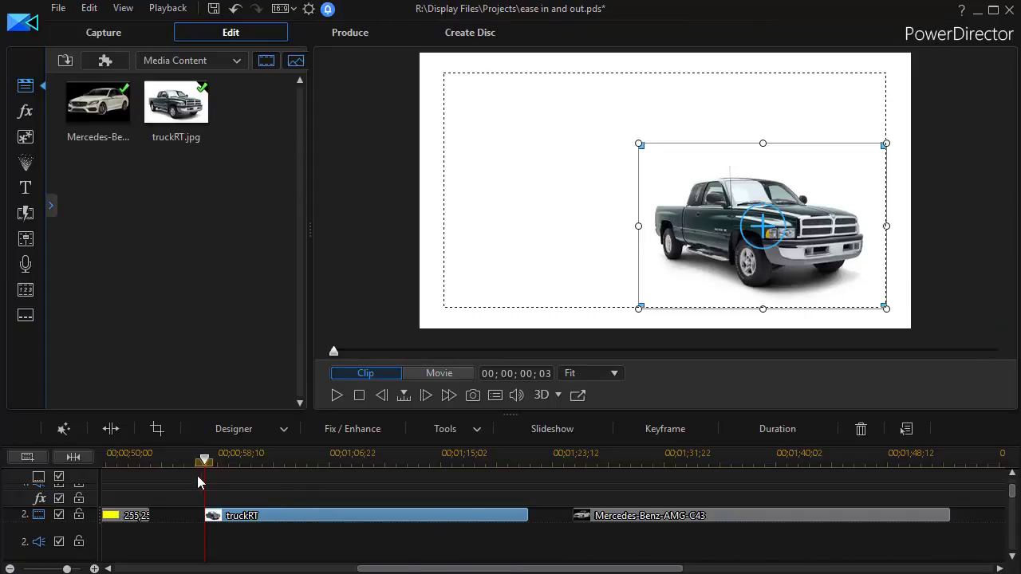
{"action": "left_click_drag", "start_coordinate": [392, 568], "coordinate": [120, 568]}
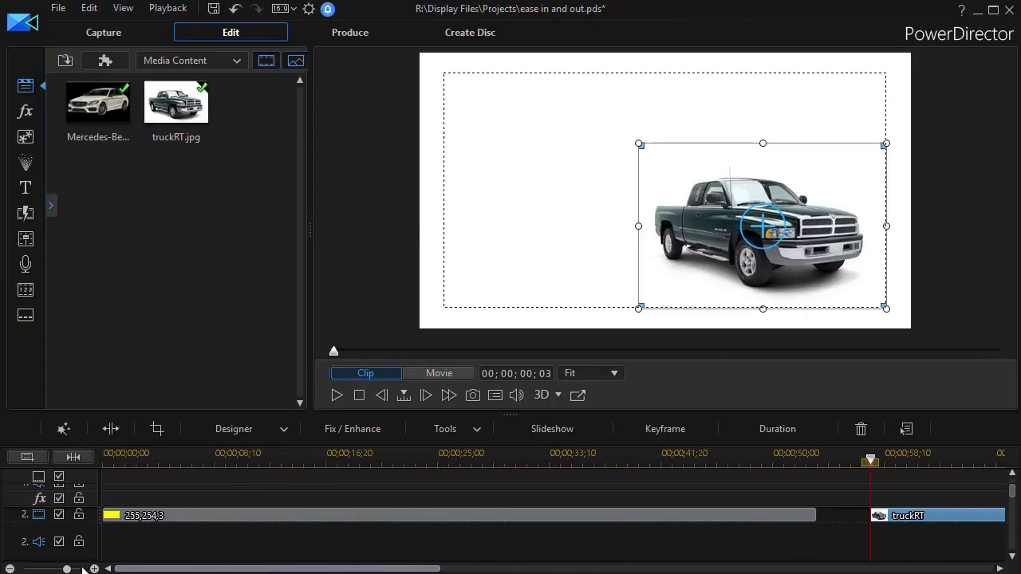
Step: Enable Ease out on the first position keyframe of the Mercedes-Benz-AMG-C43 clip on track 3 and apply the change
{"action": "left_click_drag", "start_coordinate": [1011, 496], "coordinate": [1011, 483]}
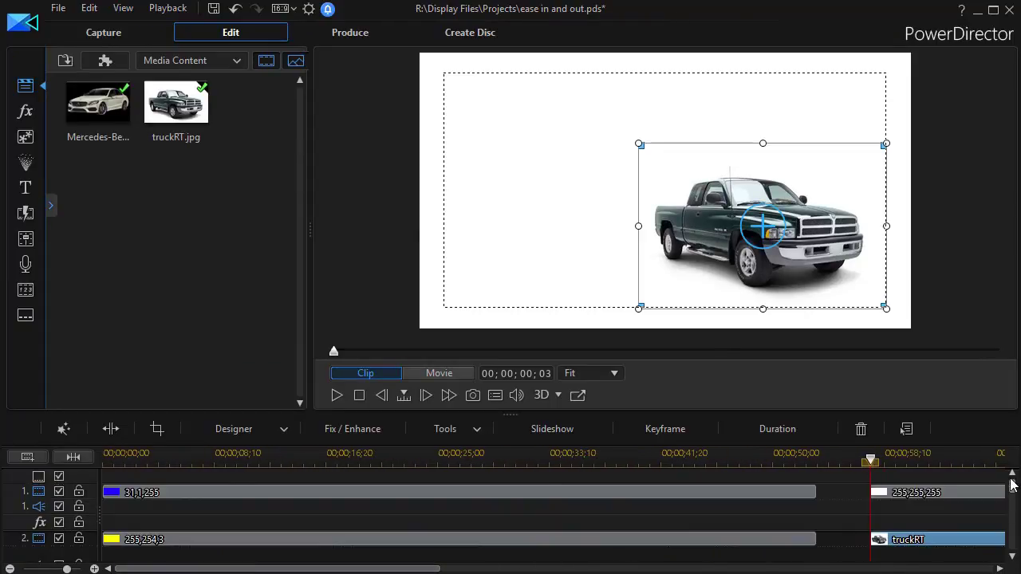
{"action": "left_click", "coordinate": [304, 461]}
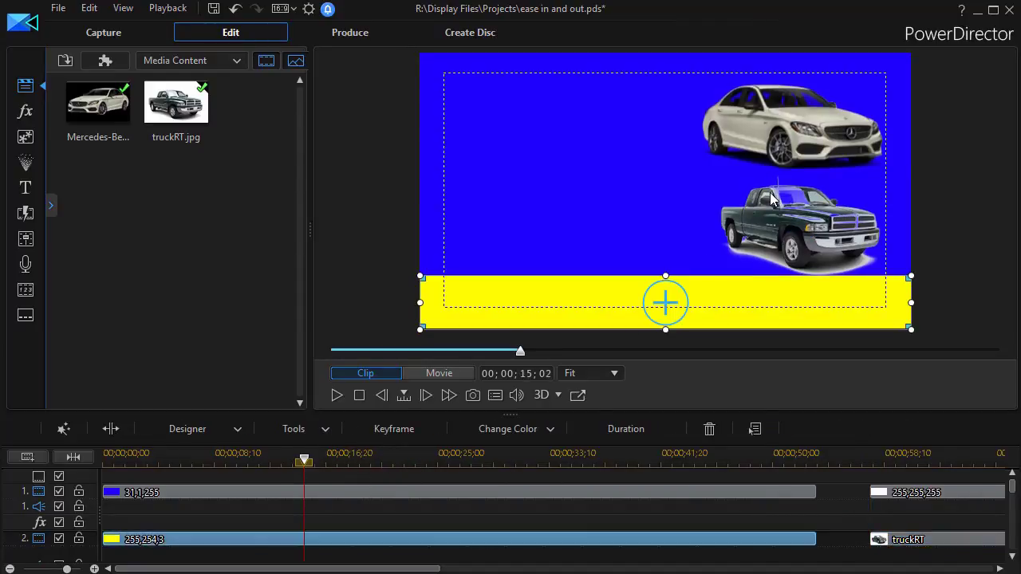
{"action": "left_click", "coordinate": [304, 469]}
{"action": "left_click_drag", "start_coordinate": [304, 469], "coordinate": [105, 469]}
{"action": "left_click", "coordinate": [239, 539]}
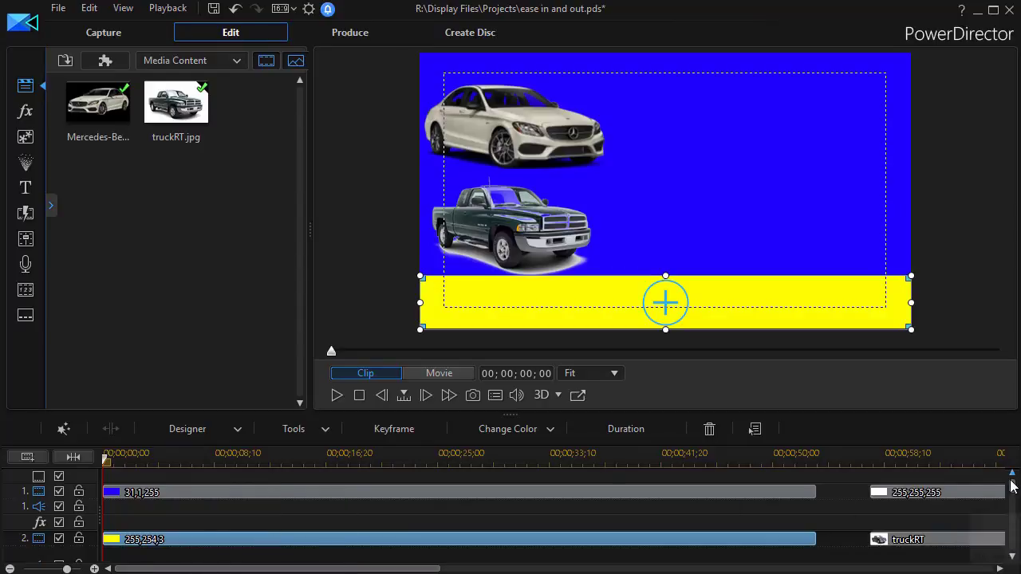
{"action": "left_click_drag", "start_coordinate": [1011, 485], "coordinate": [1014, 513]}
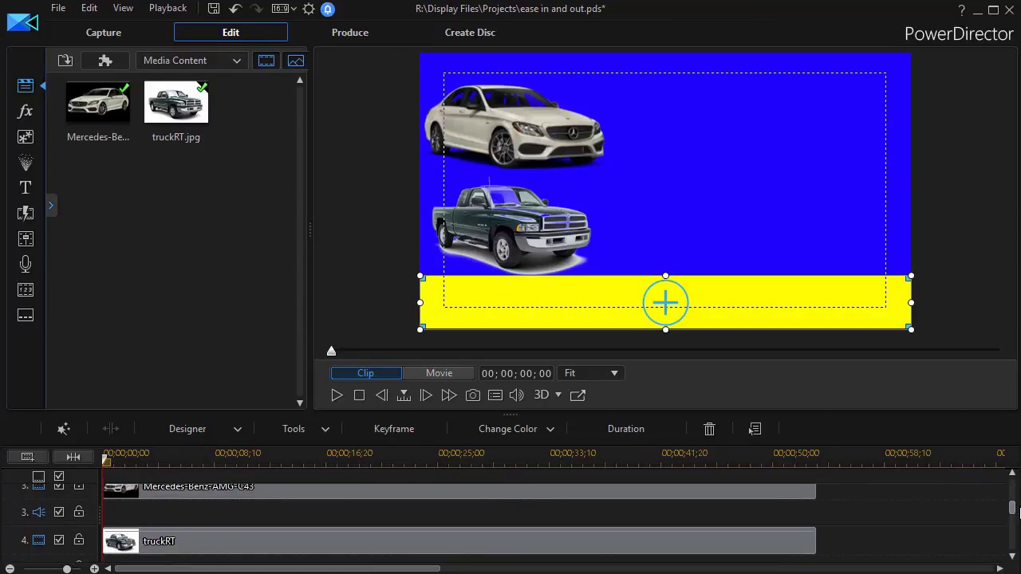
{"action": "left_click", "coordinate": [271, 491]}
{"action": "double_click", "coordinate": [270, 491]}
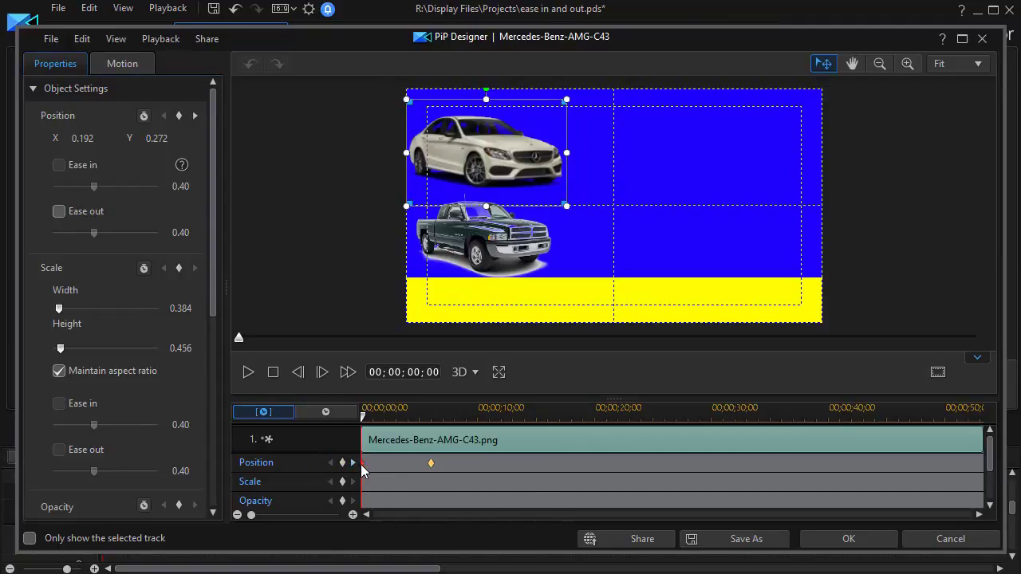
{"action": "left_click", "coordinate": [62, 213]}
{"action": "left_click", "coordinate": [848, 539]}
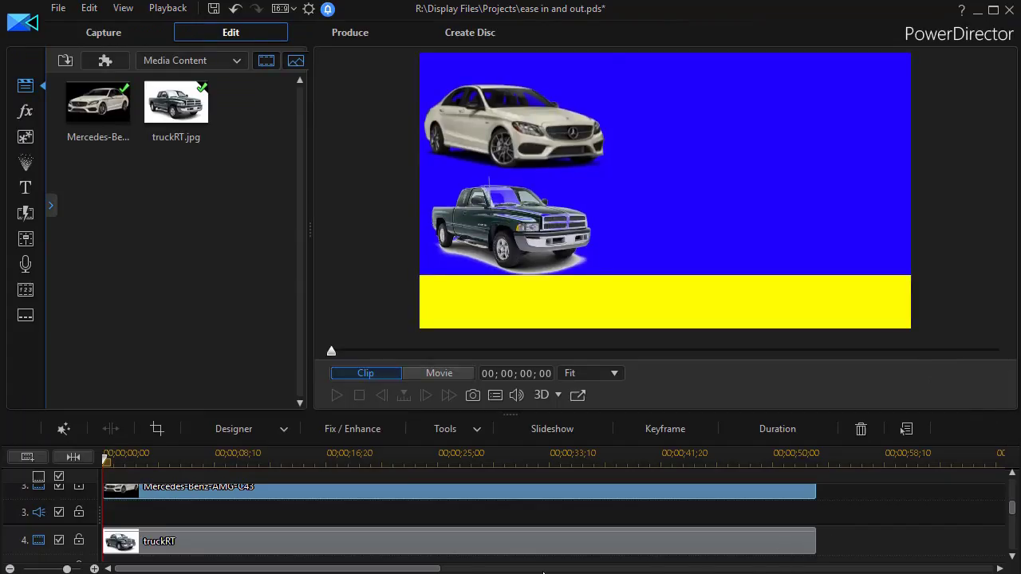
Step: On the track 4 truckRT clip, enable Ease in at 0.85 on the position keyframe at 00;00;06;00 and apply it
{"action": "left_click", "coordinate": [285, 544]}
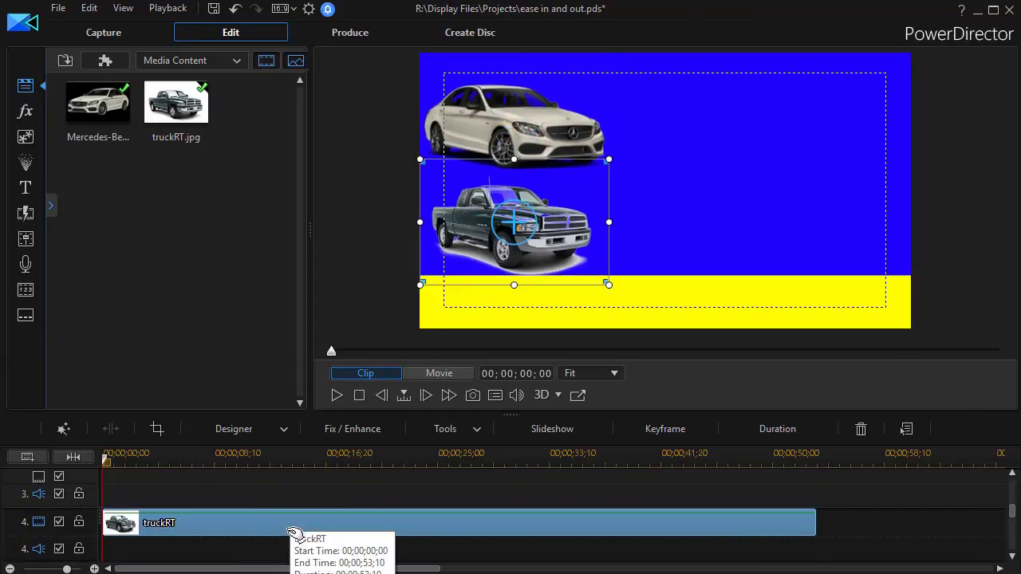
{"action": "double_click", "coordinate": [287, 529]}
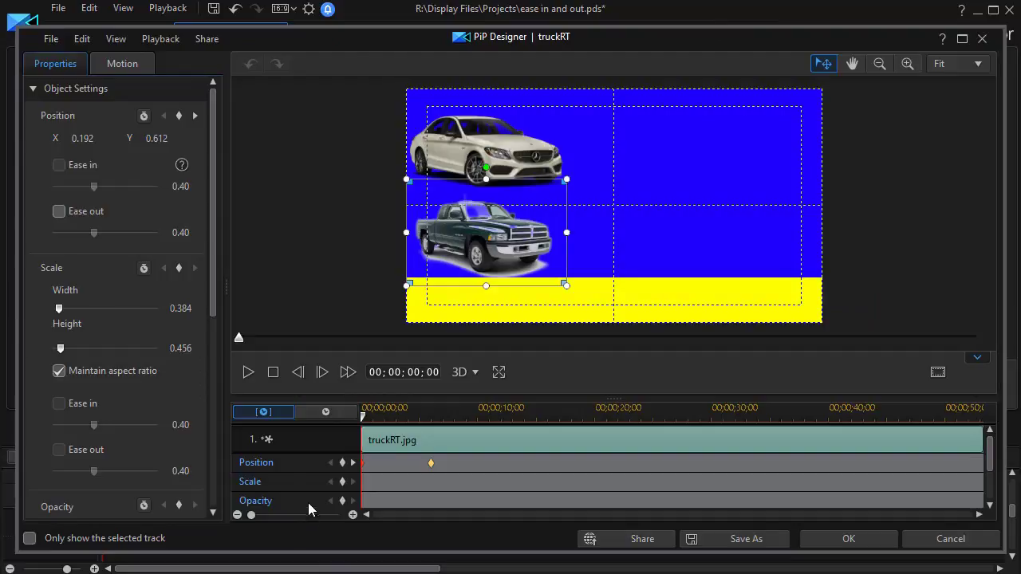
{"action": "left_click", "coordinate": [353, 462]}
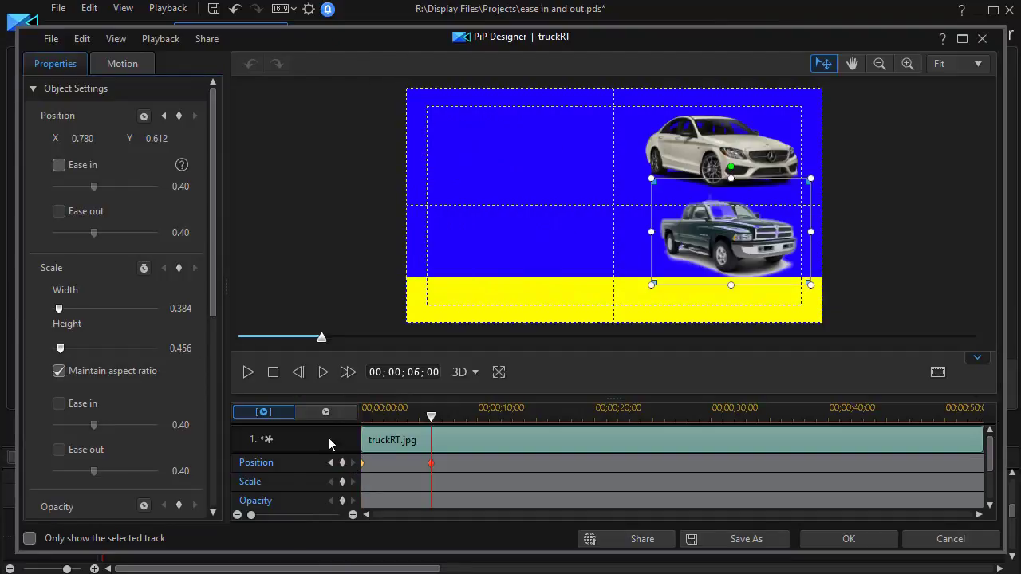
{"action": "left_click", "coordinate": [59, 166]}
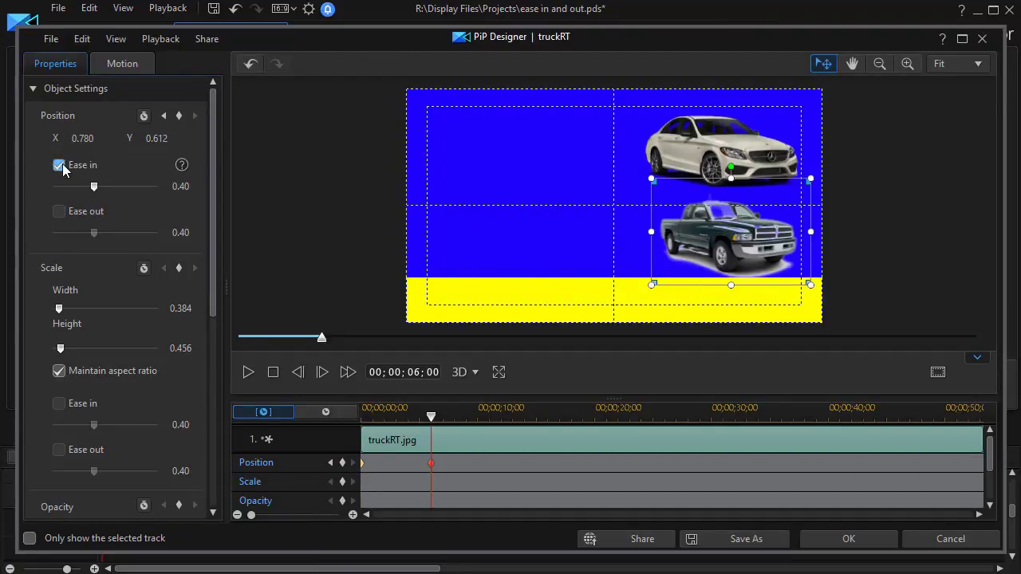
{"action": "left_click_drag", "start_coordinate": [96, 190], "coordinate": [143, 192]}
{"action": "left_click", "coordinate": [830, 545]}
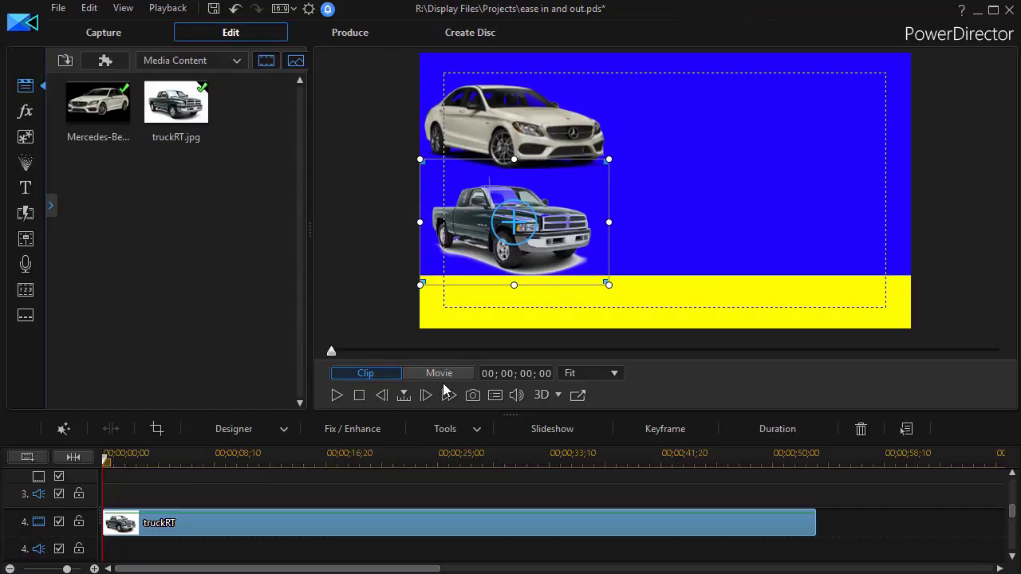
Step: Play the car and truck animation from the beginning several times to compare how both vehicles start and stop
{"action": "left_click", "coordinate": [336, 396]}
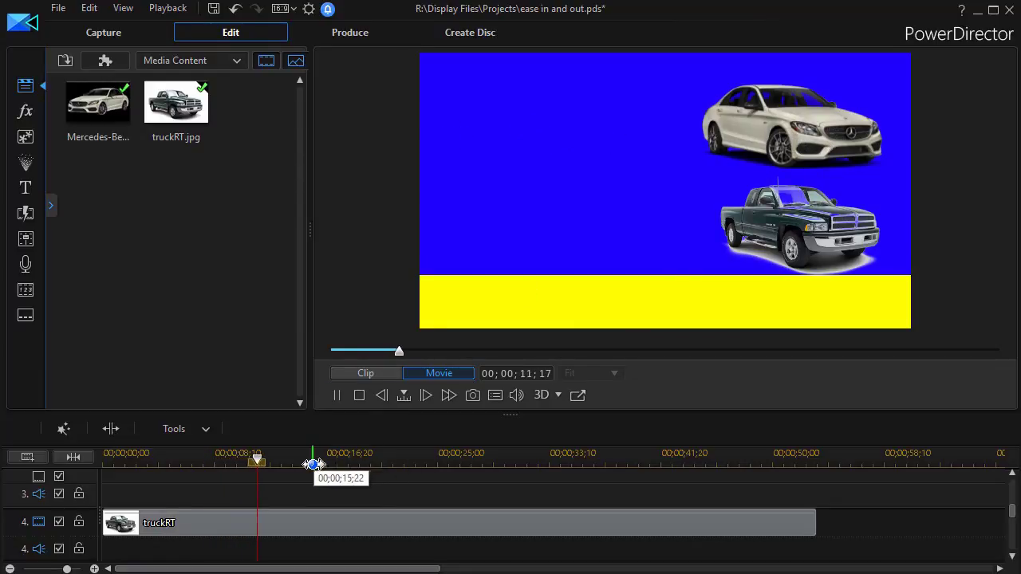
{"action": "scroll", "coordinate": [1002, 507], "scroll_direction": "up", "scroll_amount": 2}
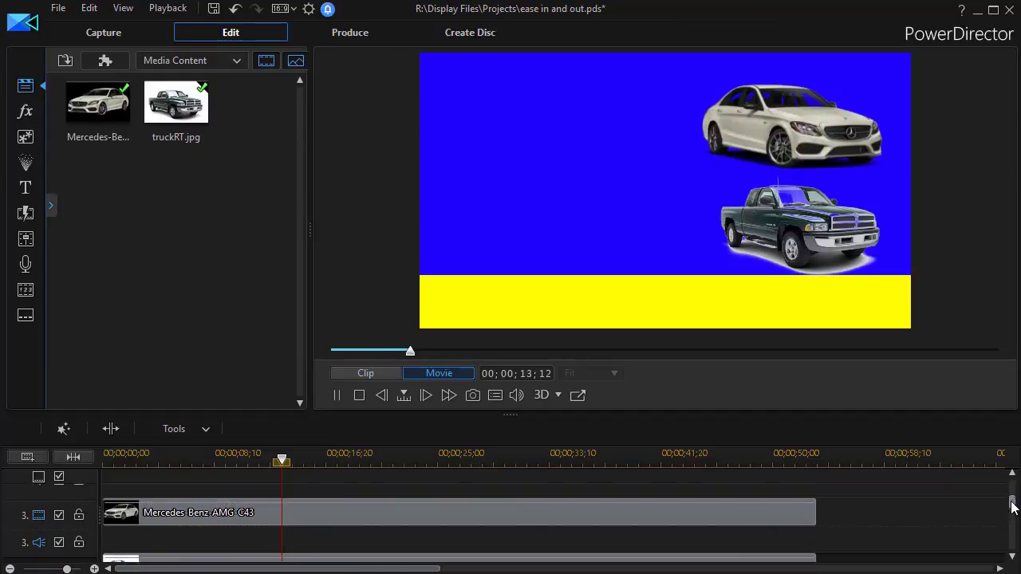
{"action": "left_click_drag", "start_coordinate": [417, 351], "coordinate": [339, 360]}
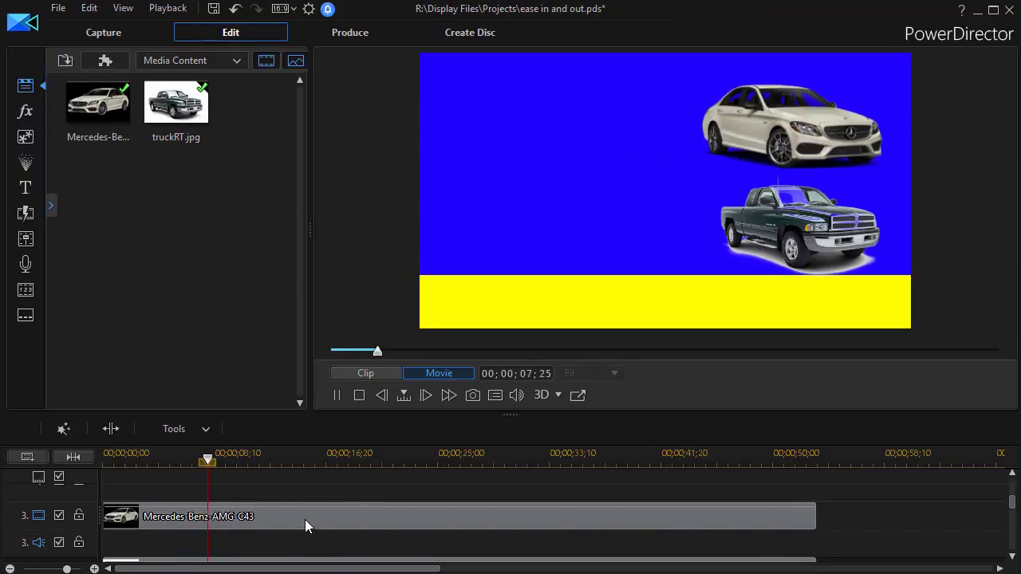
{"action": "left_click_drag", "start_coordinate": [380, 350], "coordinate": [331, 352]}
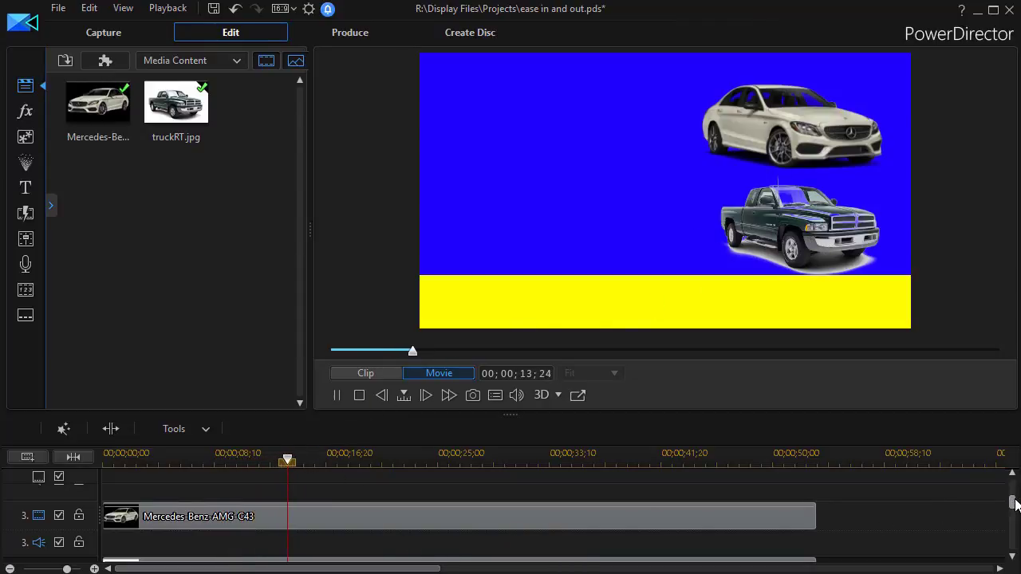
Step: Set the track 4 truck's Ease in amount to 0.40 on the 00;00;06;00 position keyframe, apply it, and replay from the start
{"action": "left_click_drag", "start_coordinate": [1012, 501], "coordinate": [1014, 515]}
{"action": "left_click", "coordinate": [382, 516]}
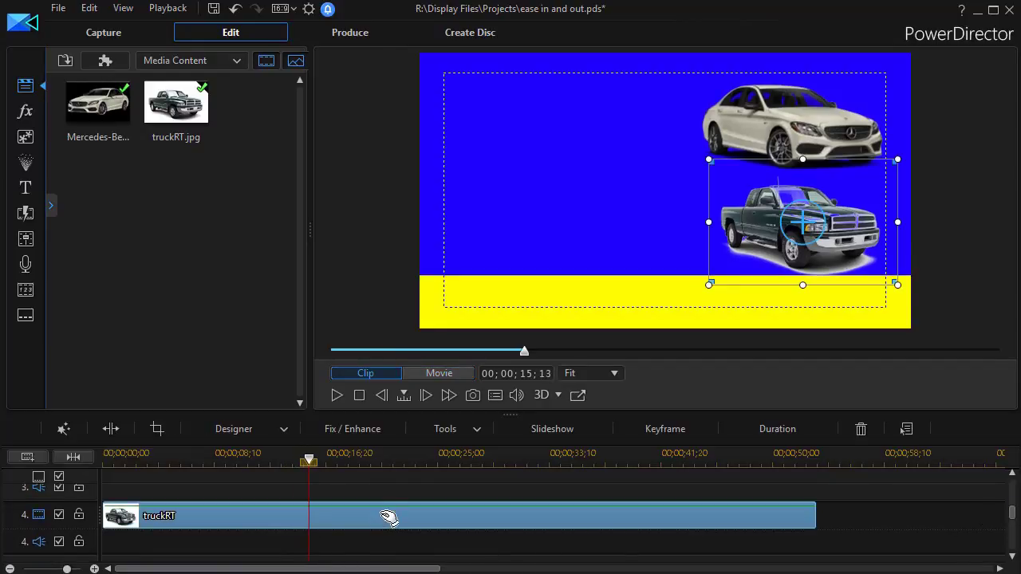
{"action": "double_click", "coordinate": [382, 515]}
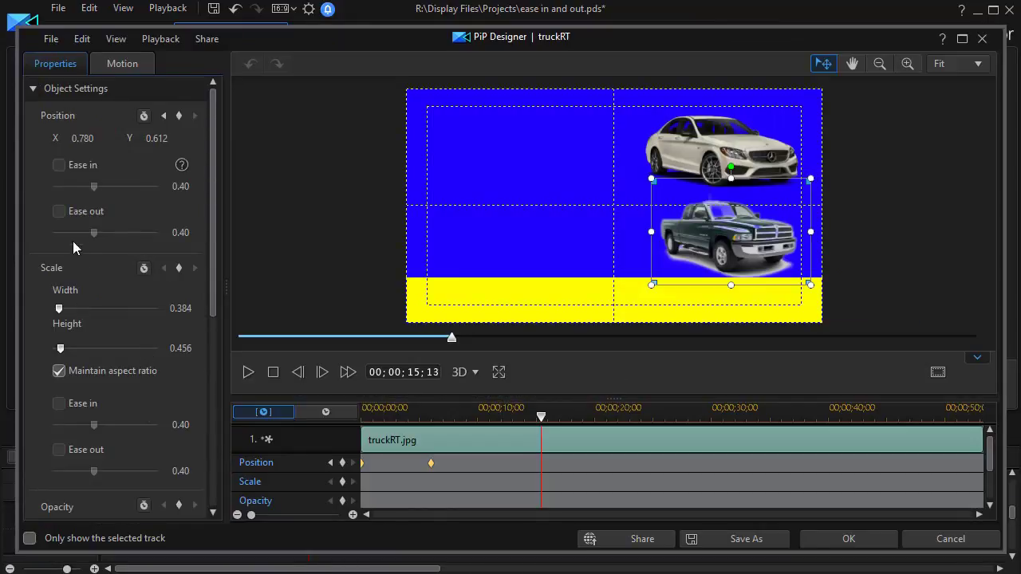
{"action": "left_click", "coordinate": [330, 463]}
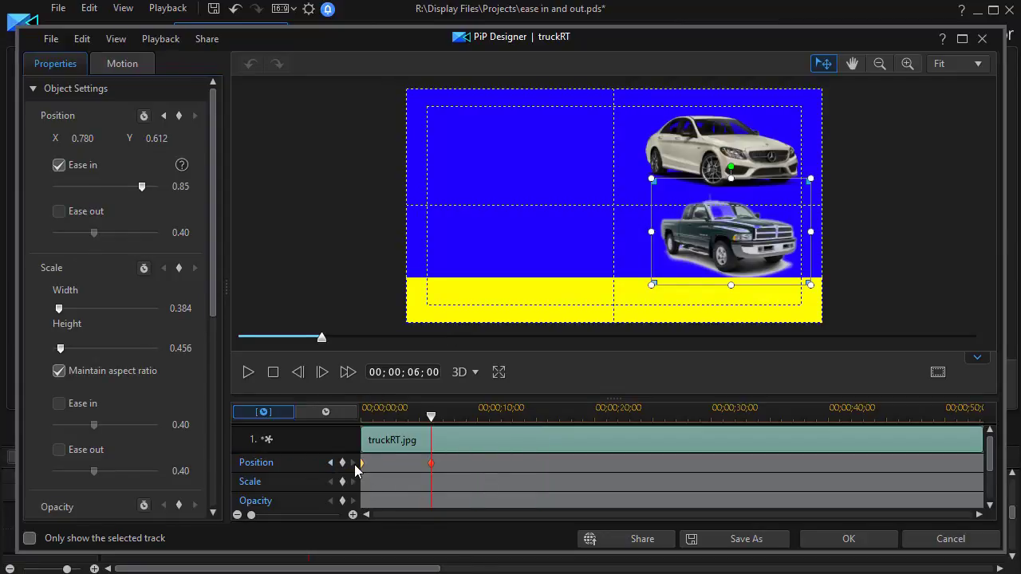
{"action": "left_click_drag", "start_coordinate": [142, 188], "coordinate": [131, 191]}
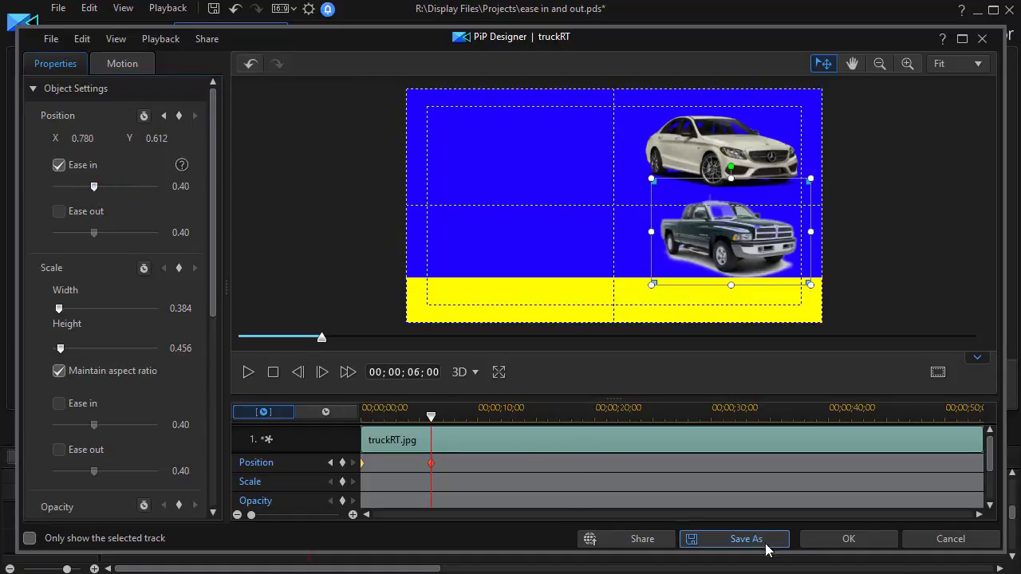
{"action": "left_click", "coordinate": [848, 538]}
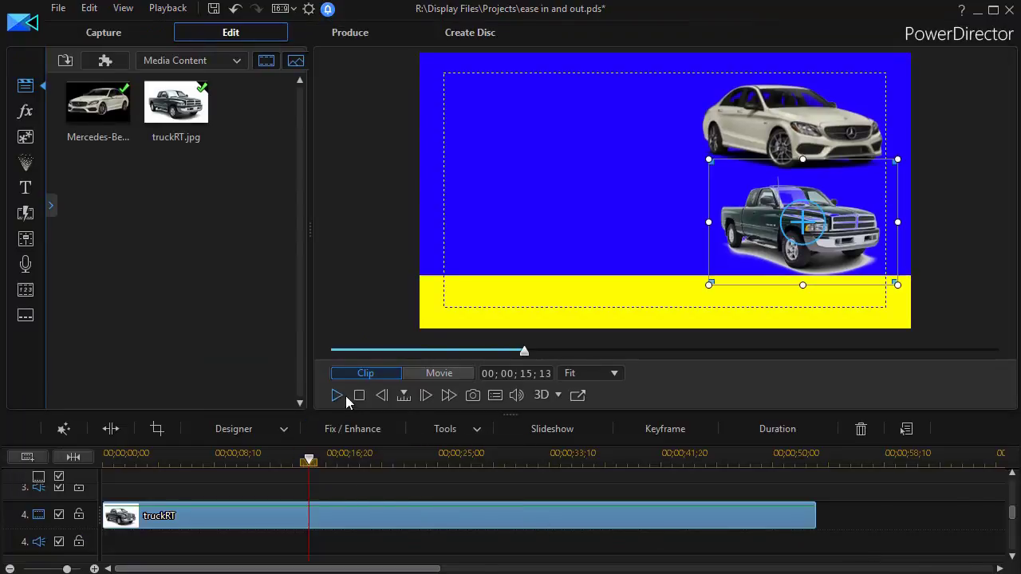
{"action": "left_click_drag", "start_coordinate": [309, 461], "coordinate": [88, 478]}
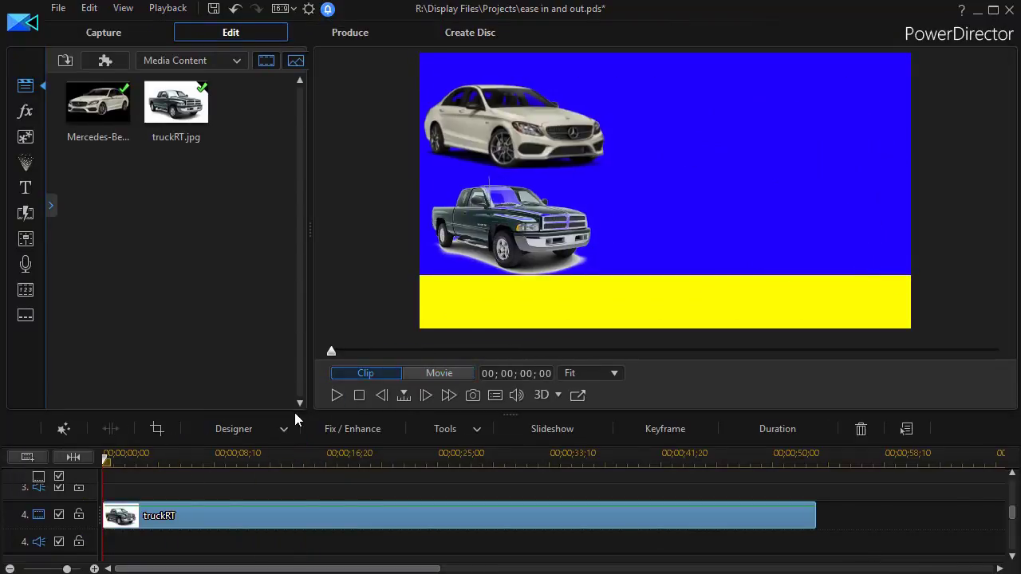
{"action": "left_click", "coordinate": [336, 396]}
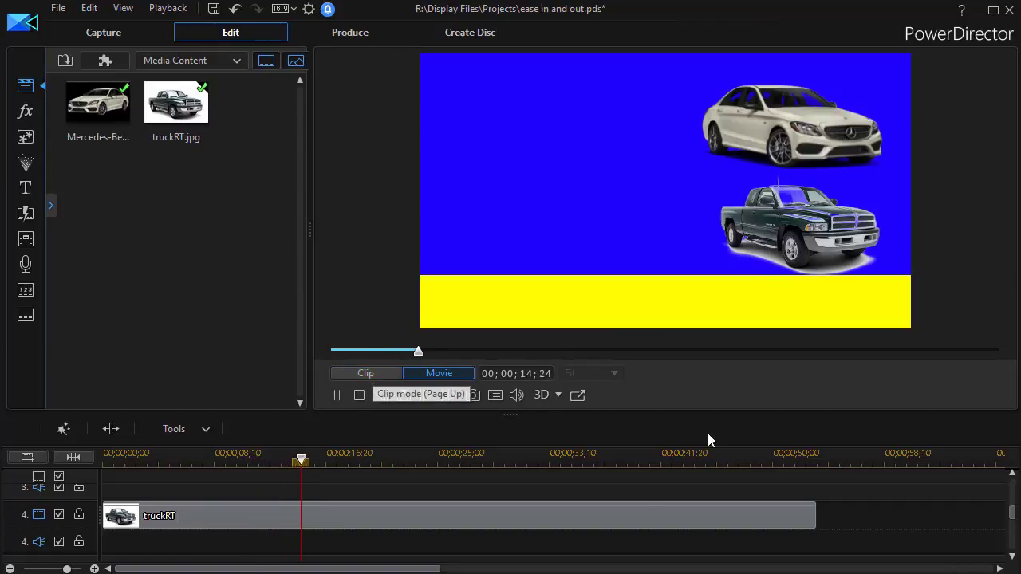
Step: Open the track 2 truckRT clip, which sits over the white background, in the PiP Designer
{"action": "left_click_drag", "start_coordinate": [391, 572], "coordinate": [606, 572]}
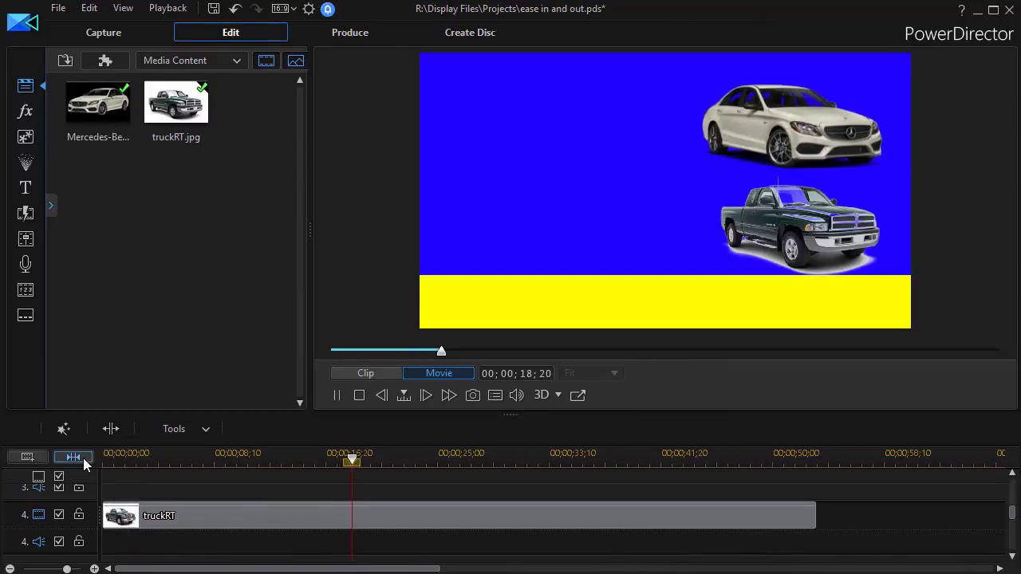
{"action": "left_click", "coordinate": [72, 456]}
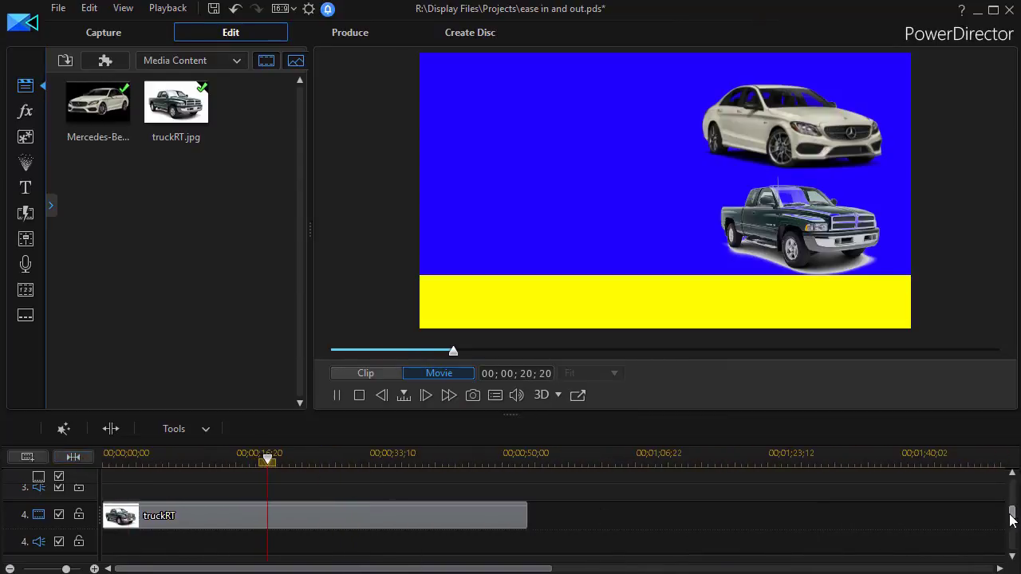
{"action": "left_click_drag", "start_coordinate": [1010, 513], "coordinate": [1007, 487]}
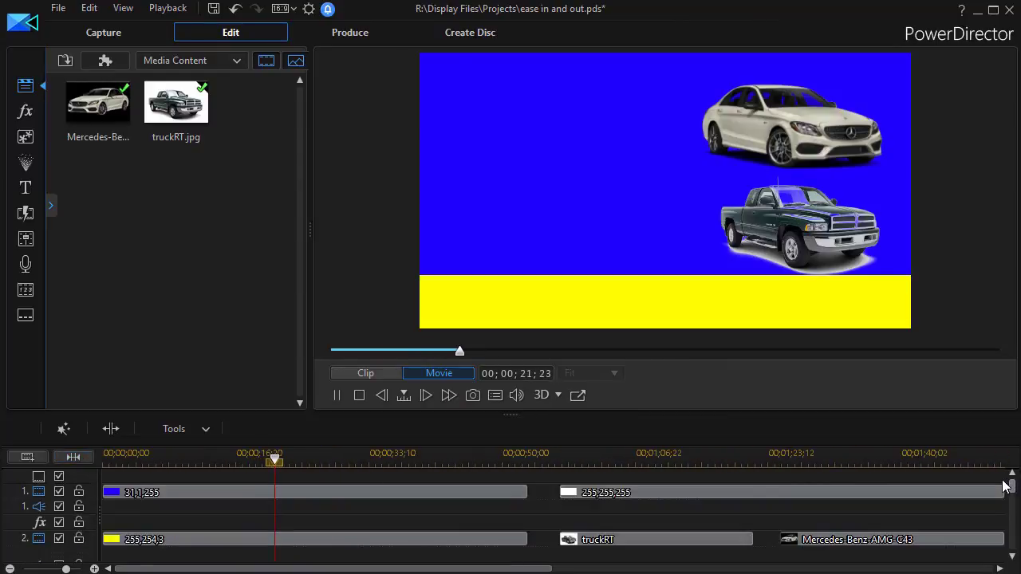
{"action": "left_click", "coordinate": [614, 542]}
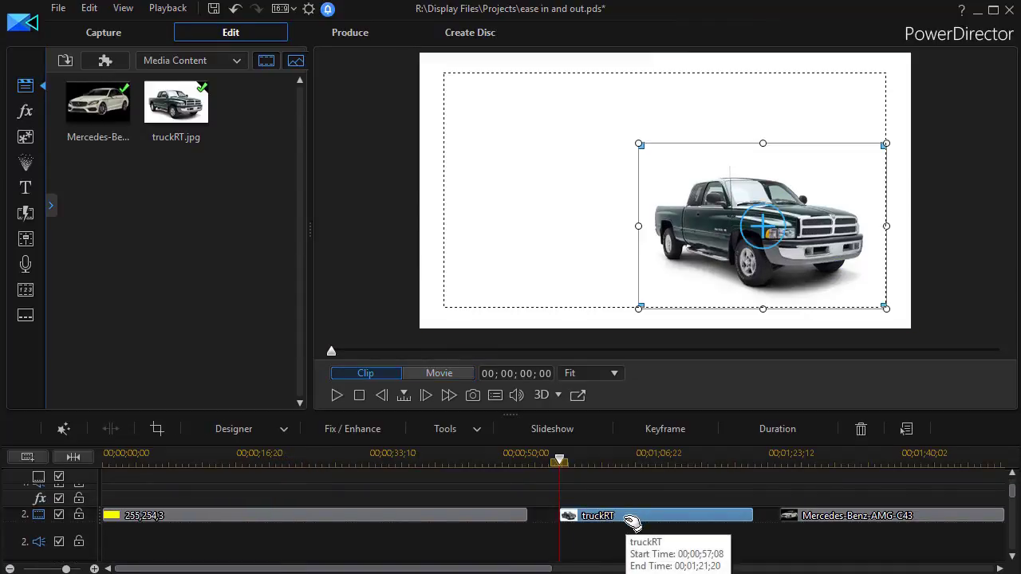
{"action": "double_click", "coordinate": [622, 519]}
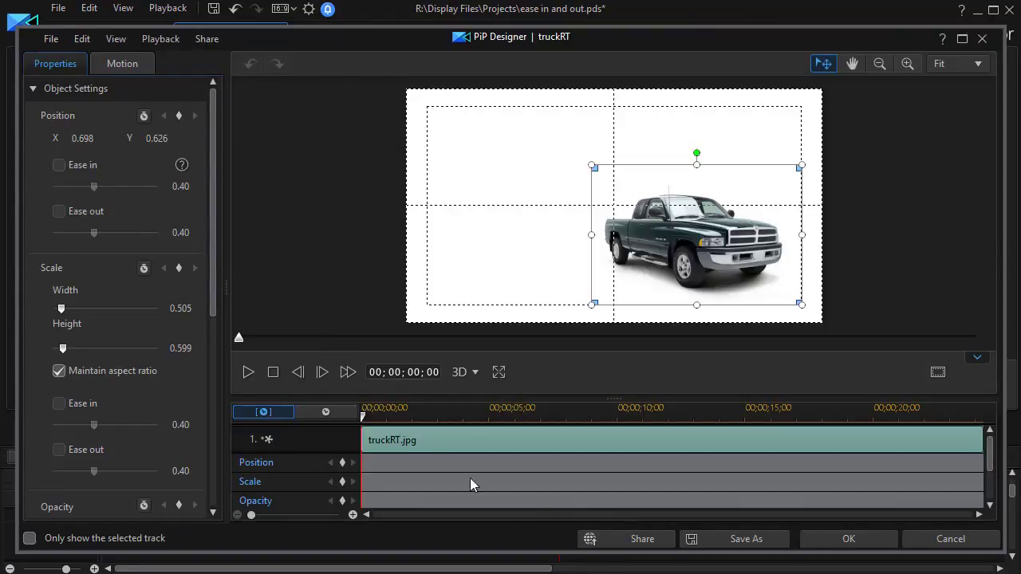
Step: Move the truck near the frame's center and keyframe its scale from the first frame to 0.745 by 0.884 at 00;00;03;28
{"action": "left_click_drag", "start_coordinate": [692, 242], "coordinate": [609, 209]}
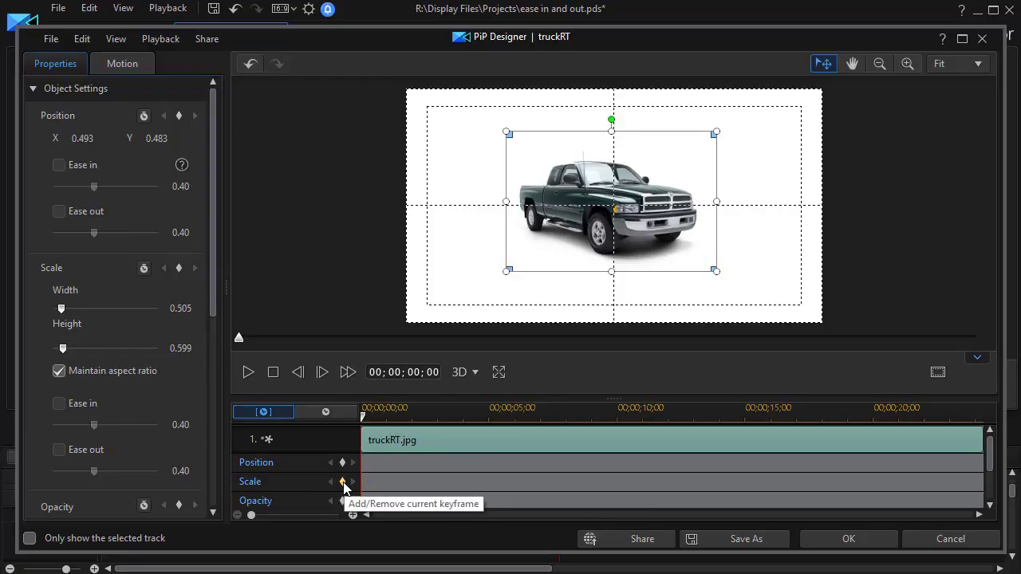
{"action": "left_click", "coordinate": [343, 482]}
{"action": "left_click_drag", "start_coordinate": [363, 423], "coordinate": [464, 434]}
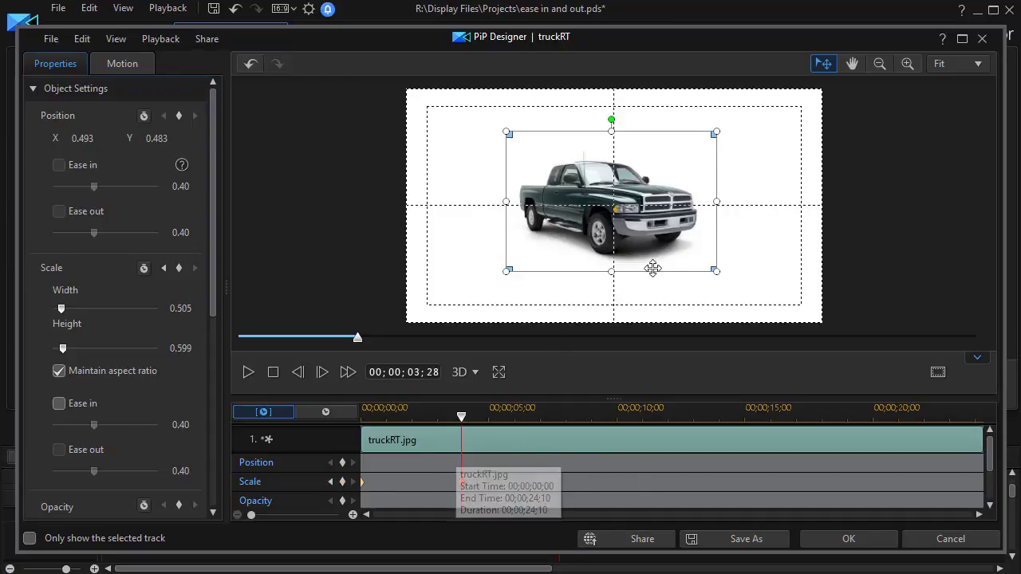
{"action": "left_click_drag", "start_coordinate": [506, 272], "coordinate": [407, 331]}
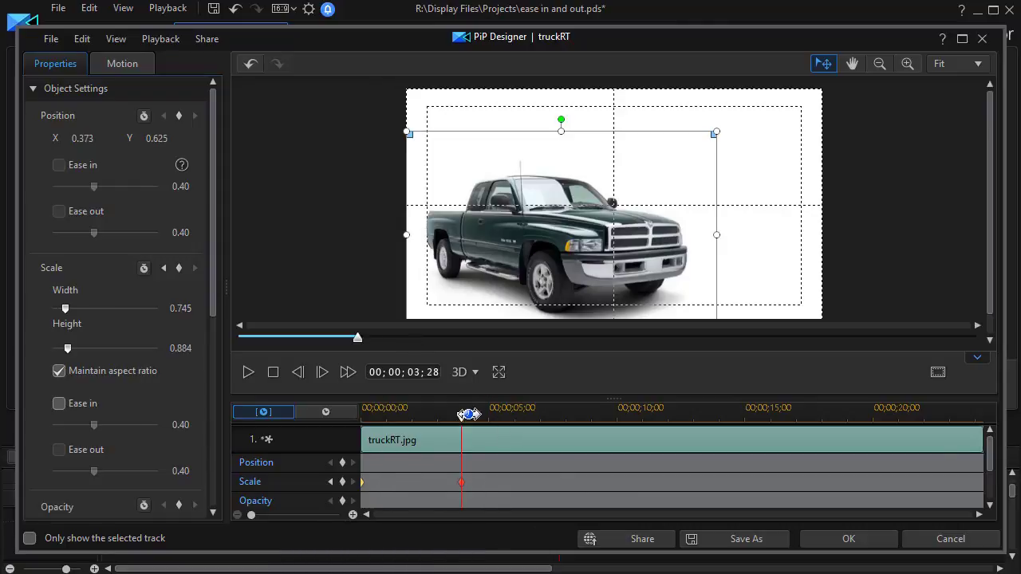
Step: Preview the truck's scale animation from the first frame without any easing
{"action": "left_click_drag", "start_coordinate": [461, 418], "coordinate": [342, 444]}
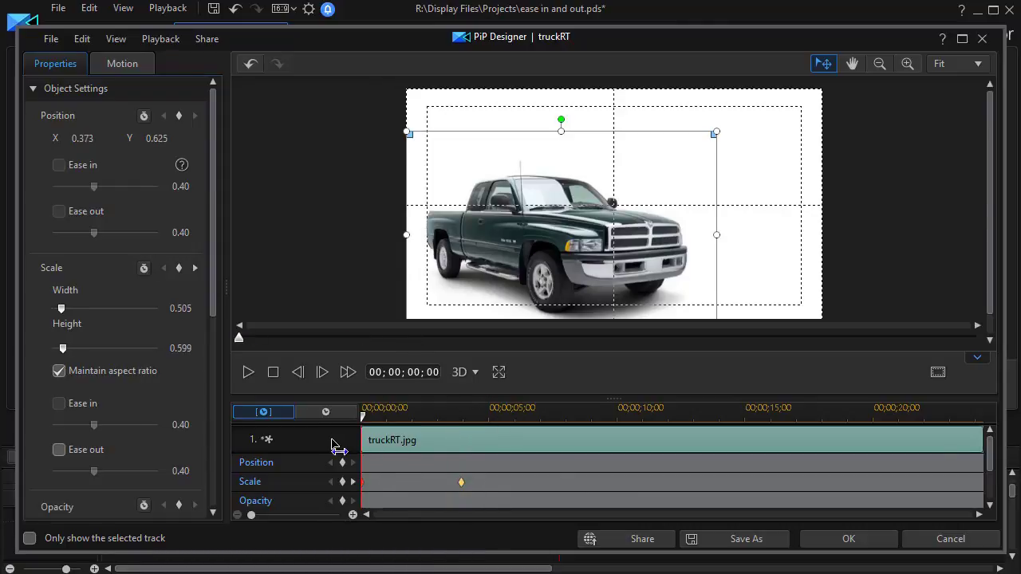
{"action": "left_click", "coordinate": [247, 373]}
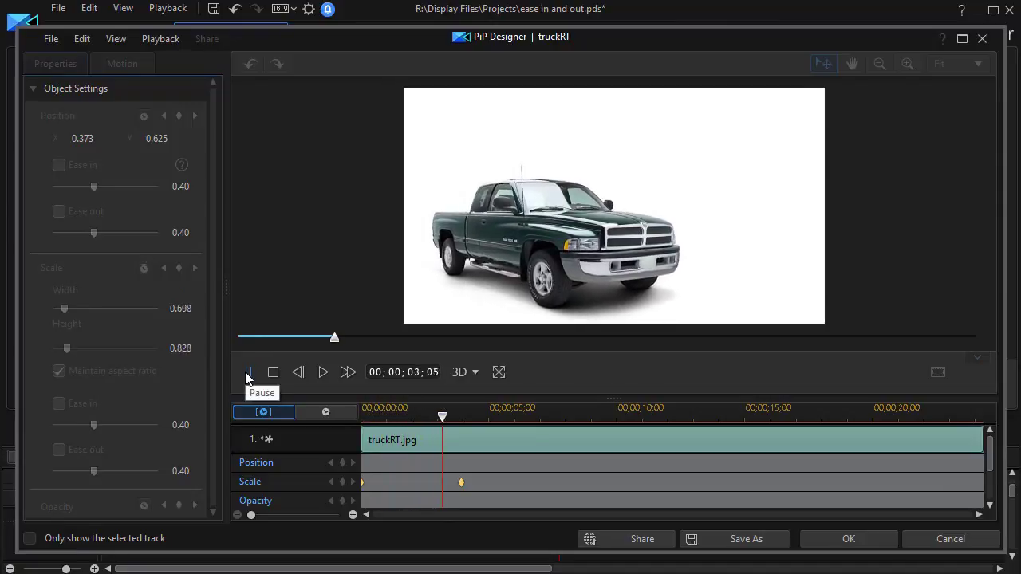
{"action": "left_click", "coordinate": [273, 371]}
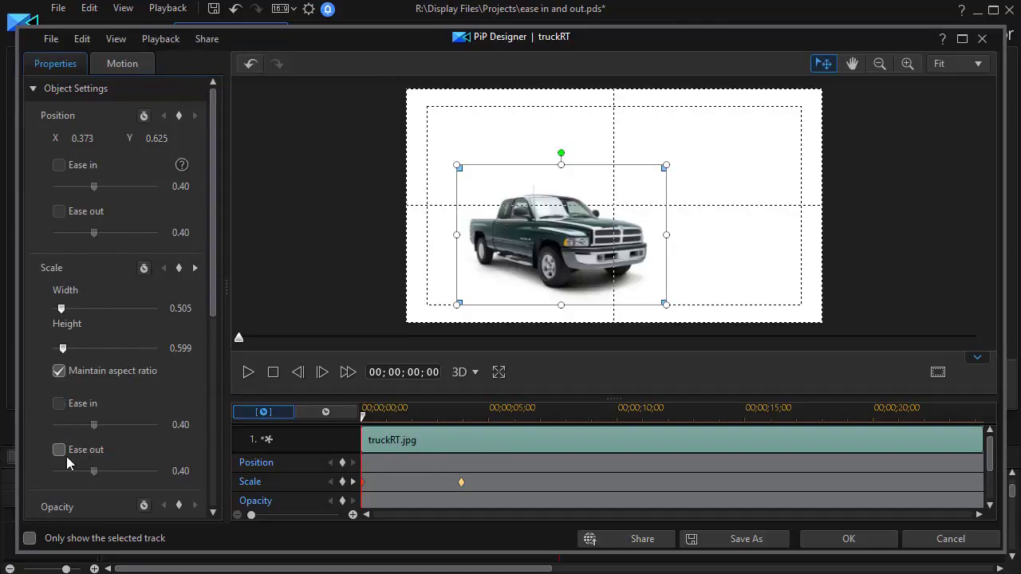
Step: Enable Ease in on the scale keyframe at 00;00;03;28 and return the playhead to the clip's start
{"action": "left_click", "coordinate": [354, 481]}
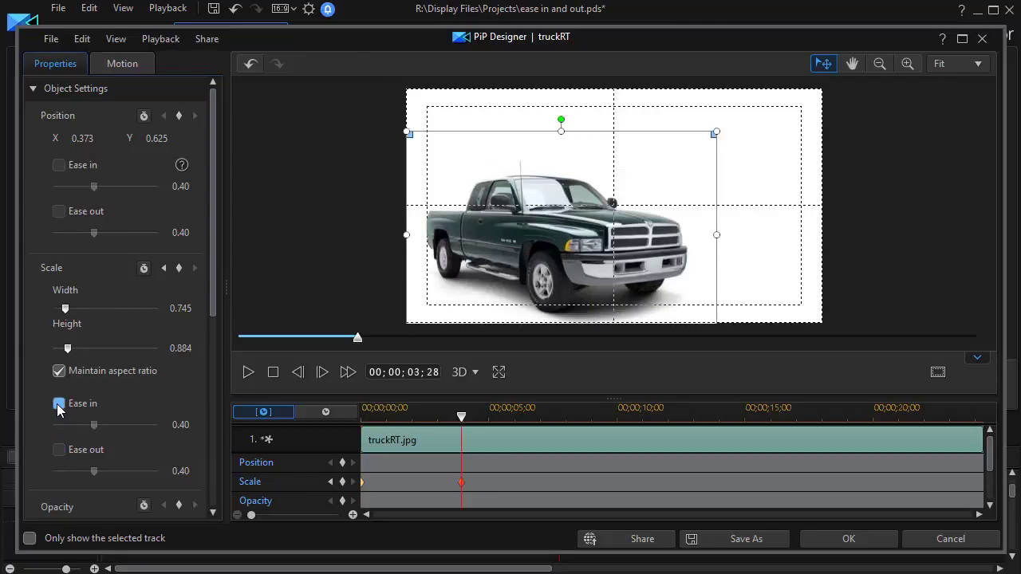
{"action": "left_click", "coordinate": [59, 405]}
{"action": "left_click_drag", "start_coordinate": [344, 346], "coordinate": [221, 358]}
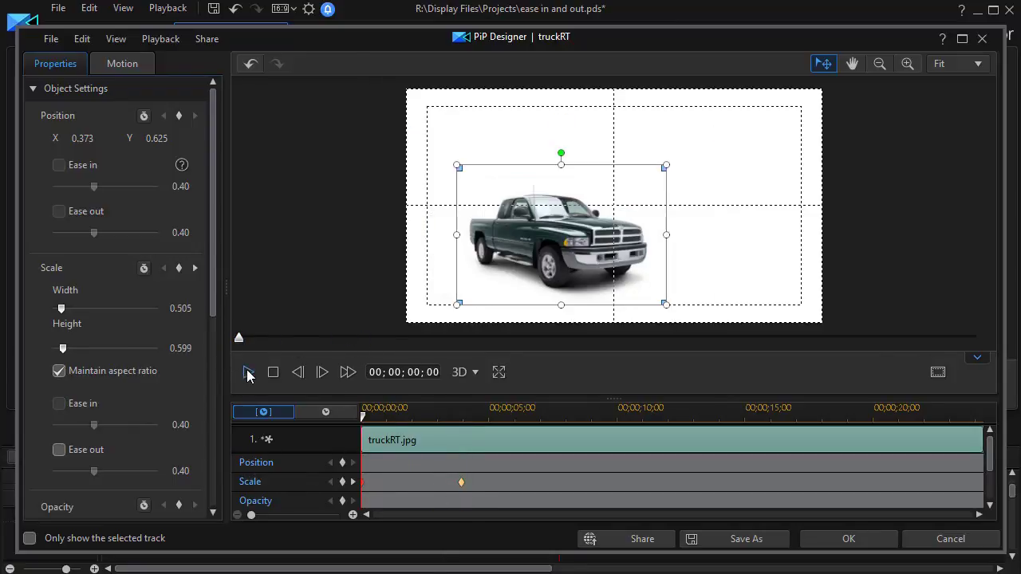
Step: Preview the truck's scale animation with Ease in enabled, then close the PiP Designer and keep the changes
{"action": "left_click", "coordinate": [247, 372]}
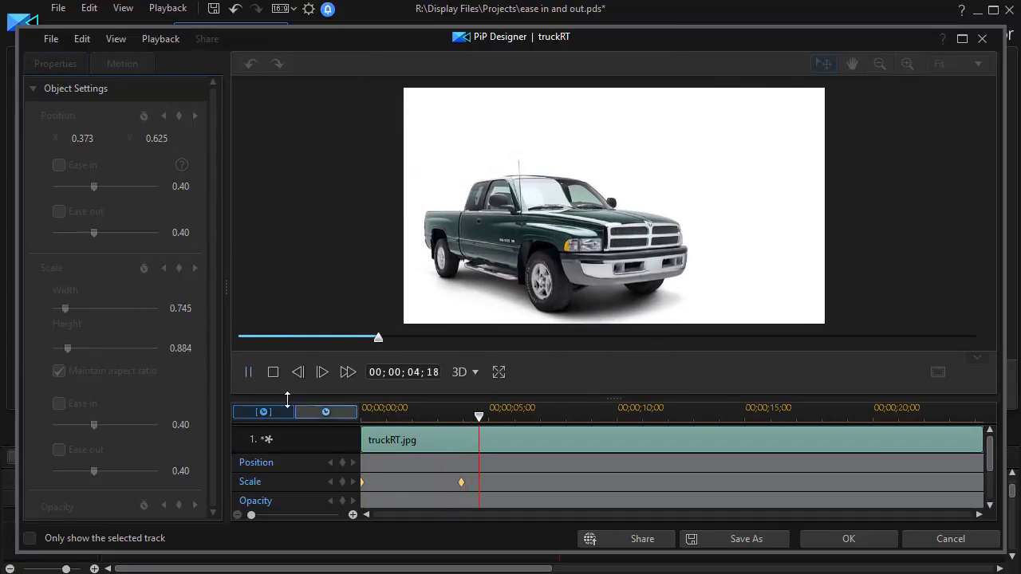
{"action": "left_click", "coordinate": [273, 371]}
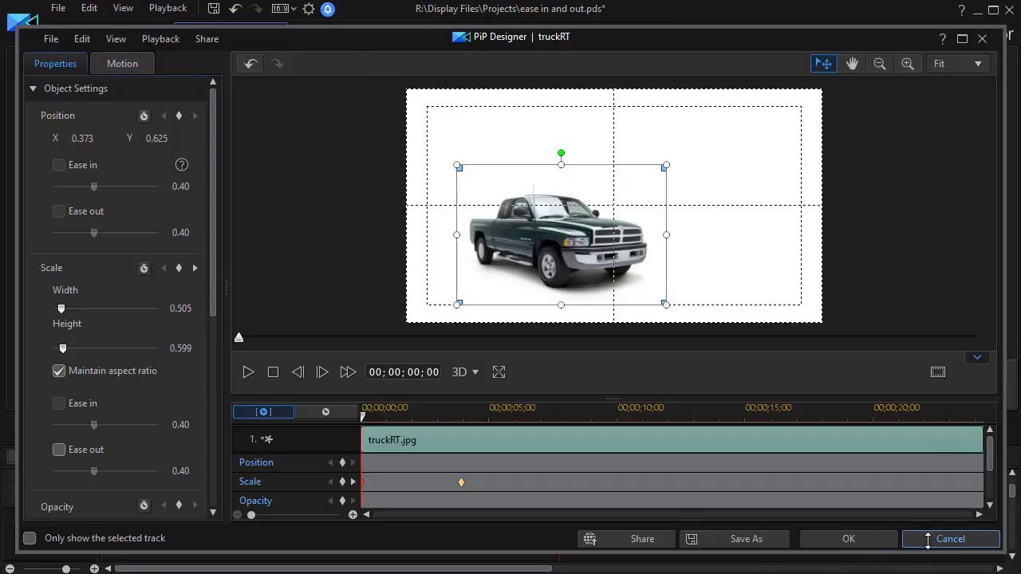
{"action": "left_click", "coordinate": [805, 540]}
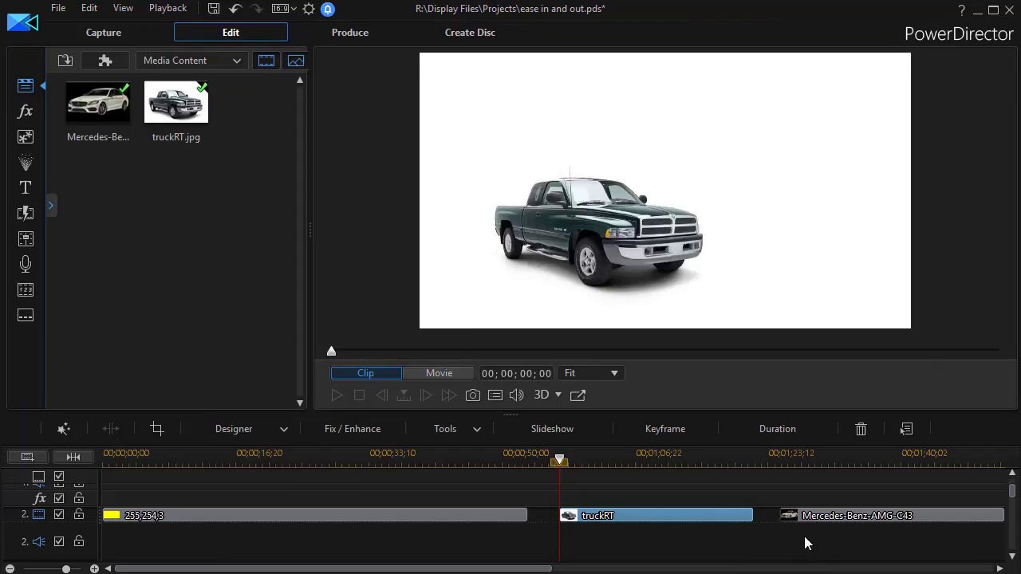
Step: Open the track 2 Mercedes-Benz-AMG-C43 clip in the PiP Designer and add rotation keyframes at the first frame and 00;00;05;00
{"action": "left_click", "coordinate": [843, 518]}
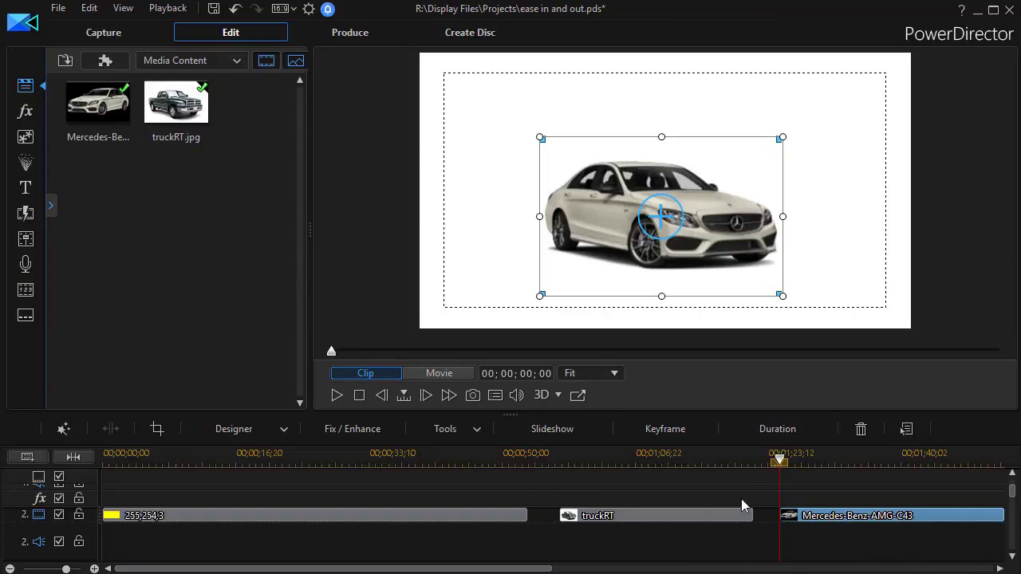
{"action": "double_click", "coordinate": [823, 518]}
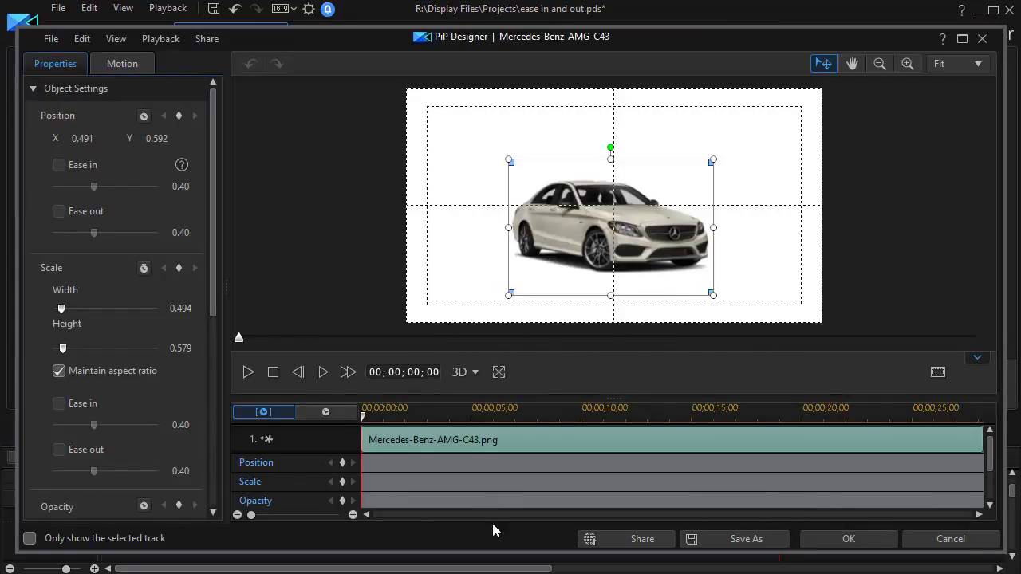
{"action": "left_click_drag", "start_coordinate": [989, 462], "coordinate": [987, 494]}
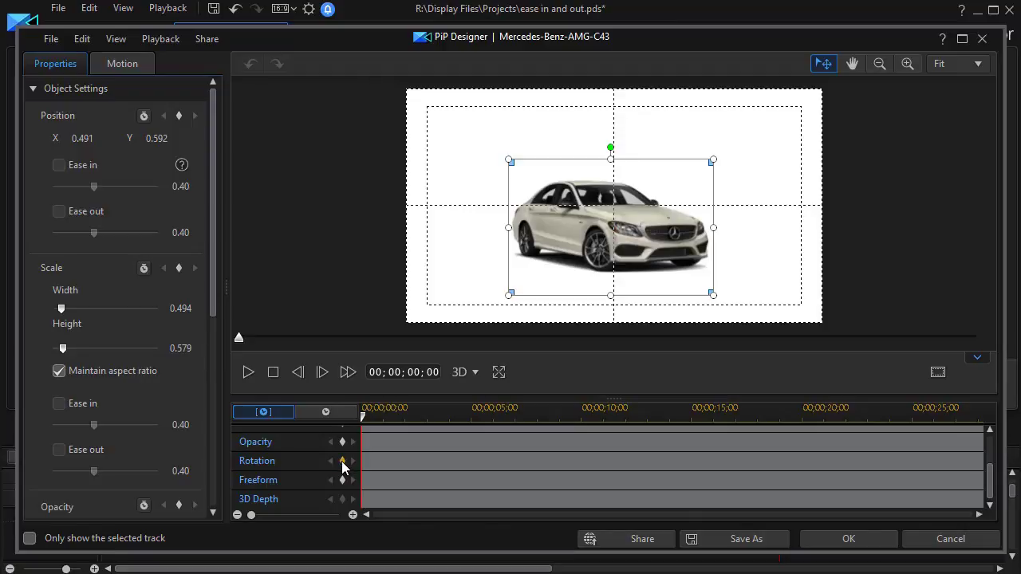
{"action": "left_click", "coordinate": [342, 461]}
{"action": "left_click_drag", "start_coordinate": [365, 421], "coordinate": [475, 426]}
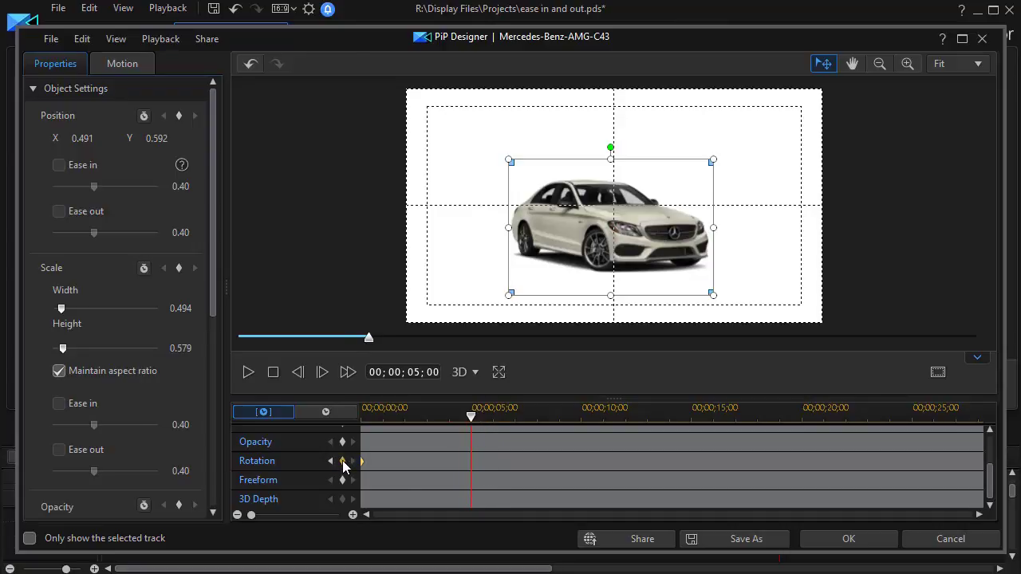
{"action": "left_click", "coordinate": [331, 461]}
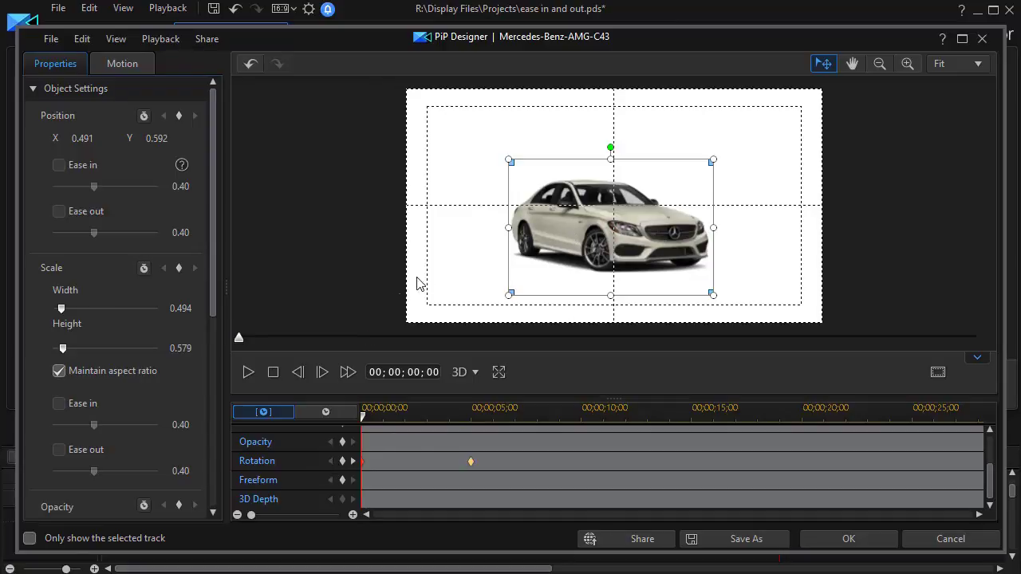
Step: Set the car's rotation to 720 at the 00;00;05;00 keyframe
{"action": "scroll", "coordinate": [208, 307], "scroll_direction": "down", "scroll_amount": 1}
{"action": "scroll", "coordinate": [209, 307], "scroll_direction": "up", "scroll_amount": 1}
{"action": "left_click_drag", "start_coordinate": [232, 291], "coordinate": [218, 449]}
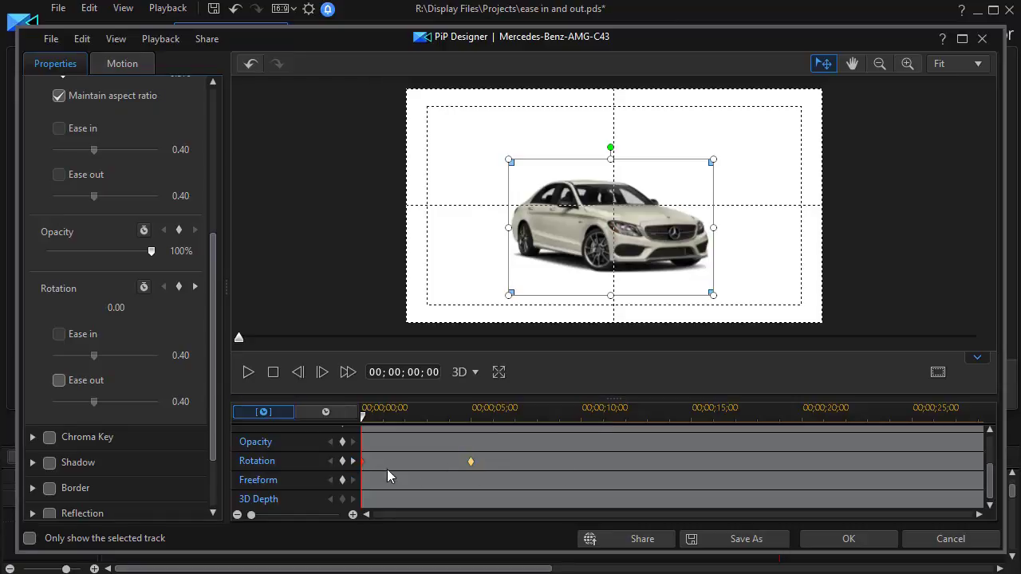
{"action": "left_click", "coordinate": [353, 460]}
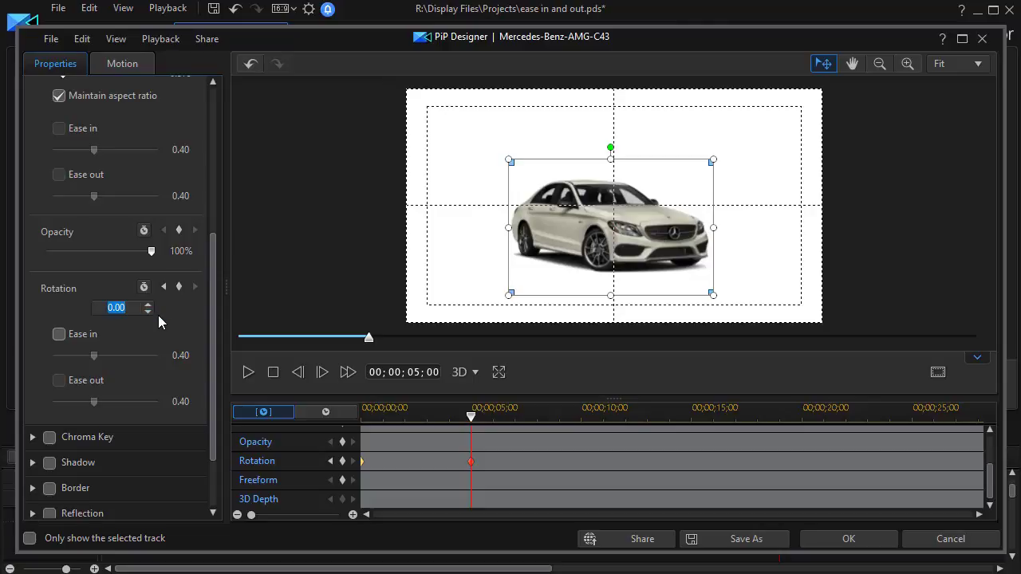
{"action": "type", "text": "720"}
Step: Preview the car's rotation animation from the first frame without any easing
{"action": "left_click_drag", "start_coordinate": [368, 342], "coordinate": [237, 341]}
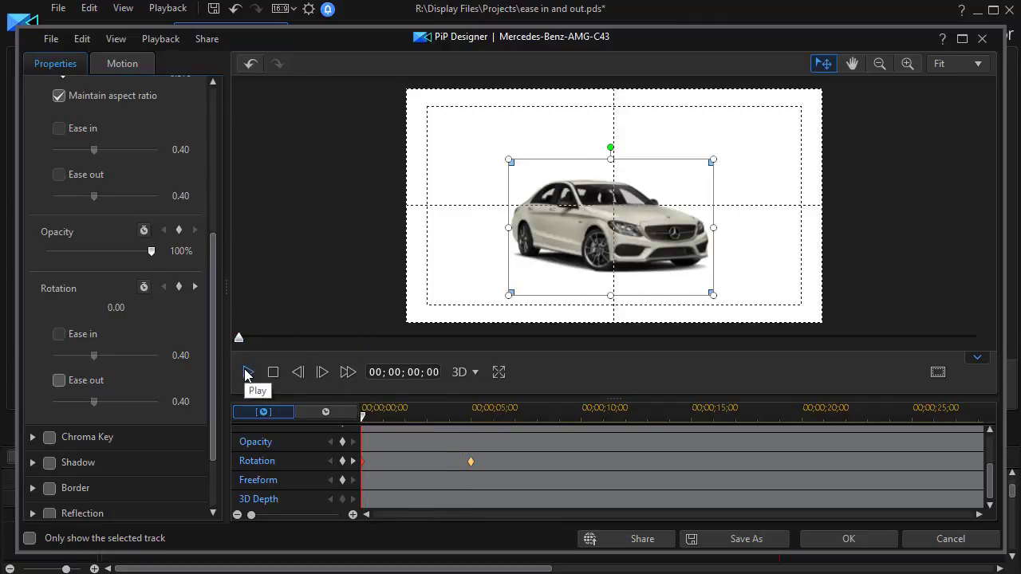
{"action": "left_click", "coordinate": [246, 374]}
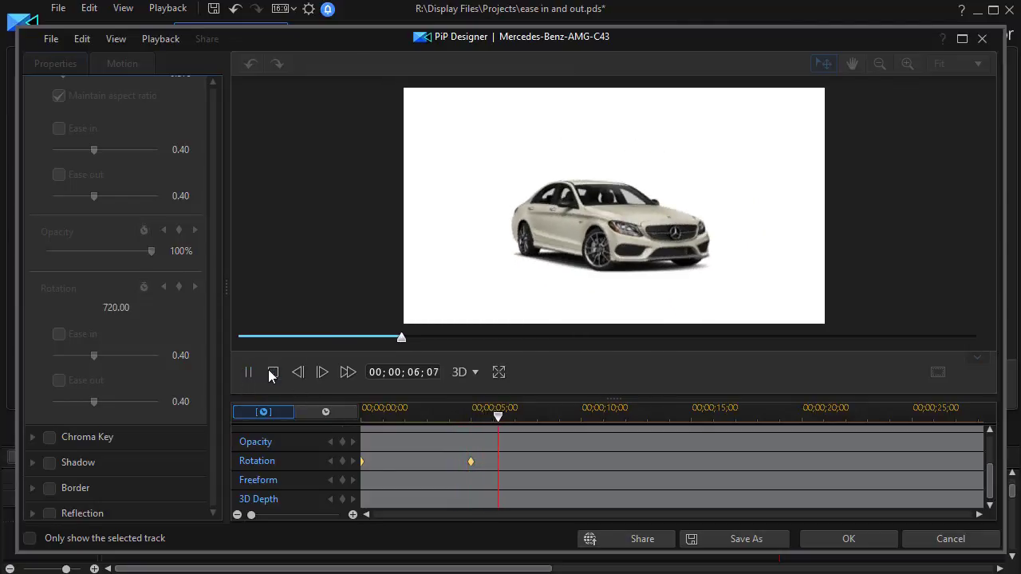
{"action": "left_click", "coordinate": [273, 371]}
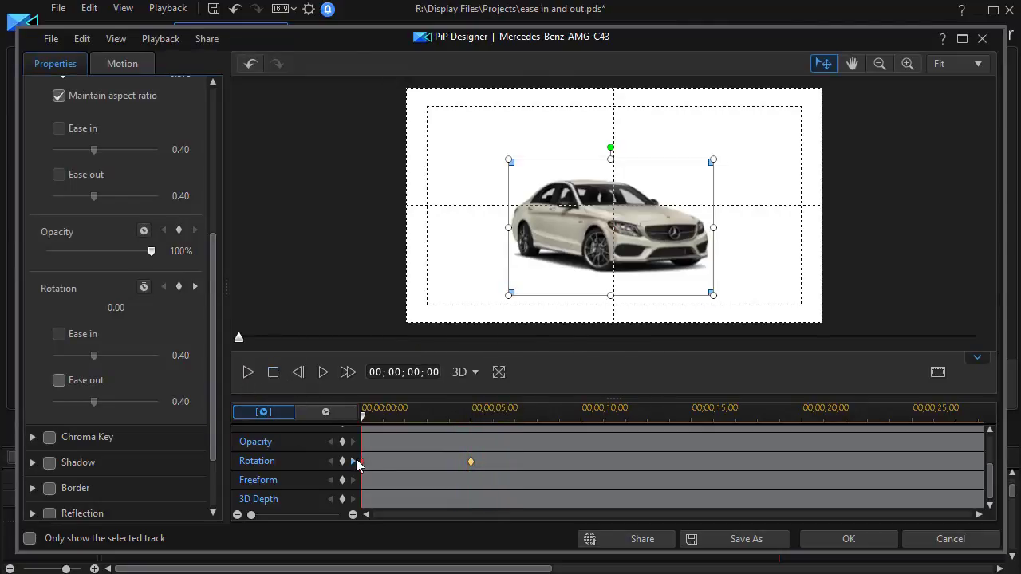
Step: Enable Ease in on the rotation keyframe at 00;00;05;00 and increase its strength
{"action": "left_click", "coordinate": [353, 461]}
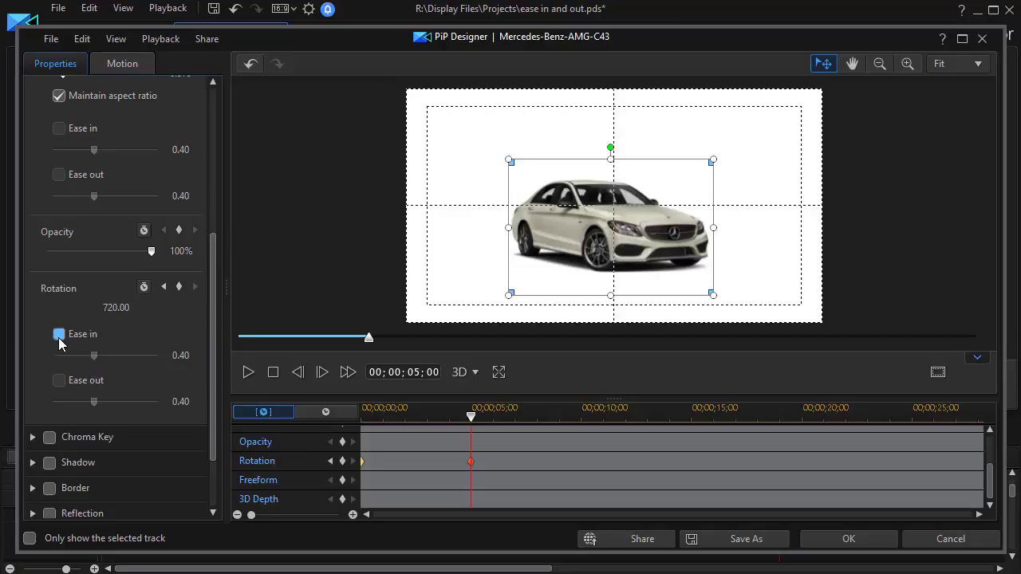
{"action": "left_click_drag", "start_coordinate": [96, 360], "coordinate": [148, 363]}
Step: Preview the car's rotation animation from the first frame with Ease in applied
{"action": "left_click_drag", "start_coordinate": [373, 349], "coordinate": [215, 349]}
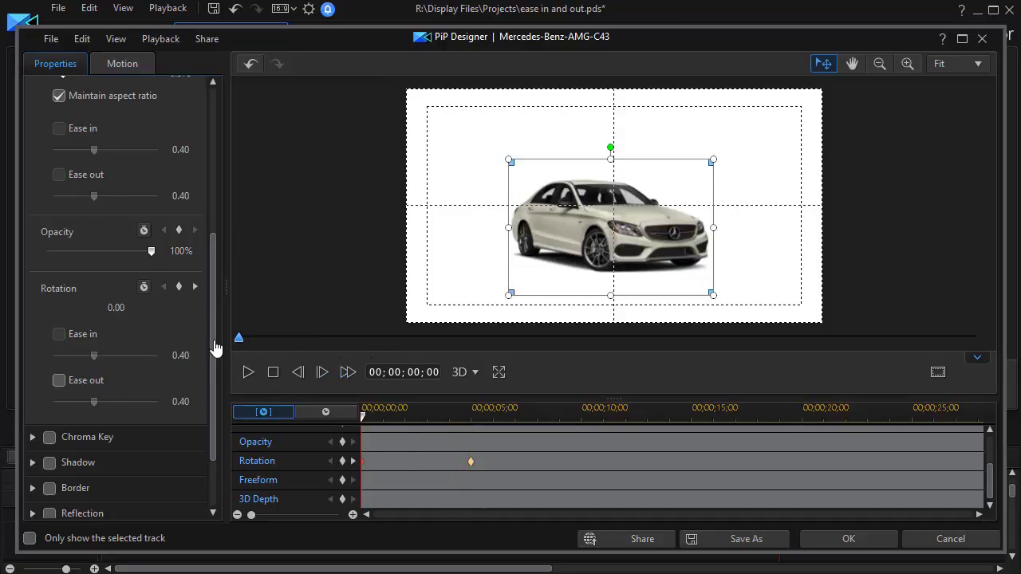
{"action": "left_click", "coordinate": [247, 373]}
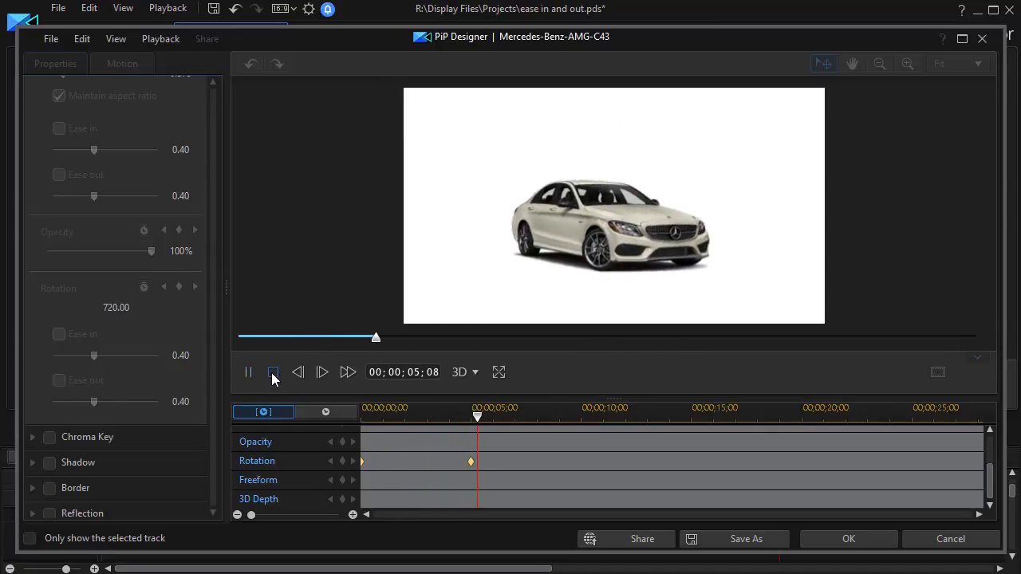
{"action": "left_click", "coordinate": [272, 375]}
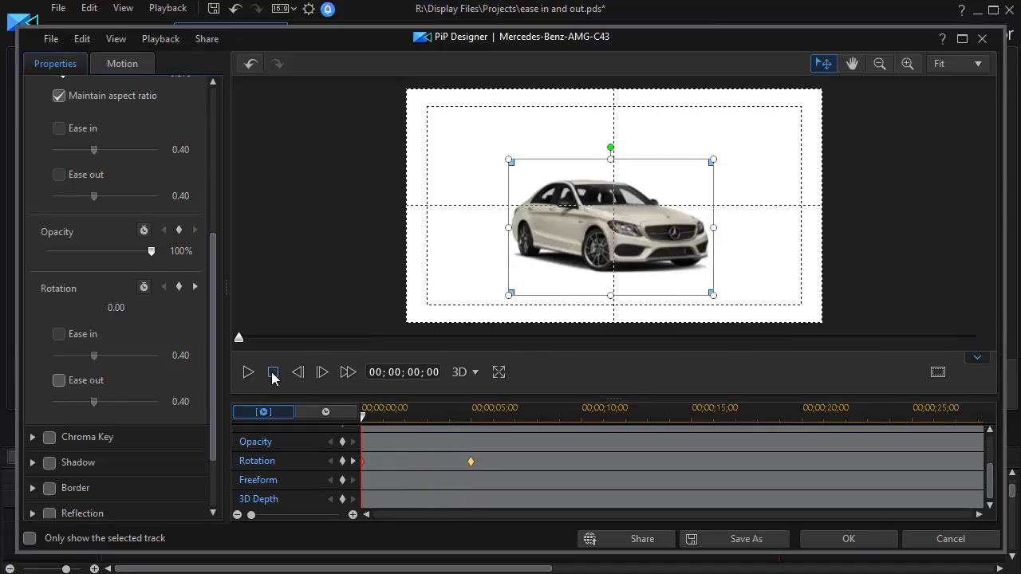